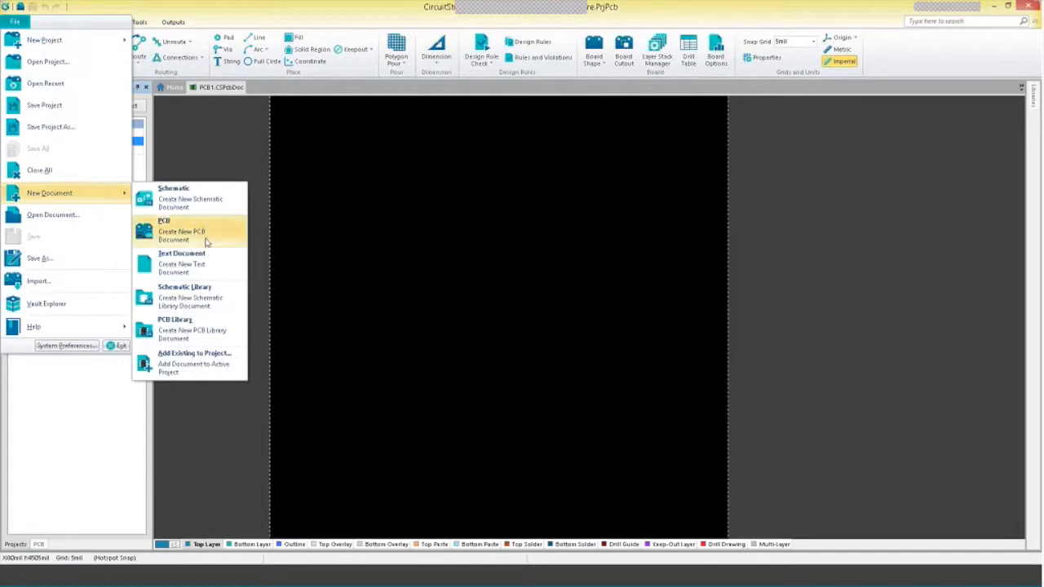
Step: Create a new PCB library document and rename its default component to enclosure
click(205, 324)
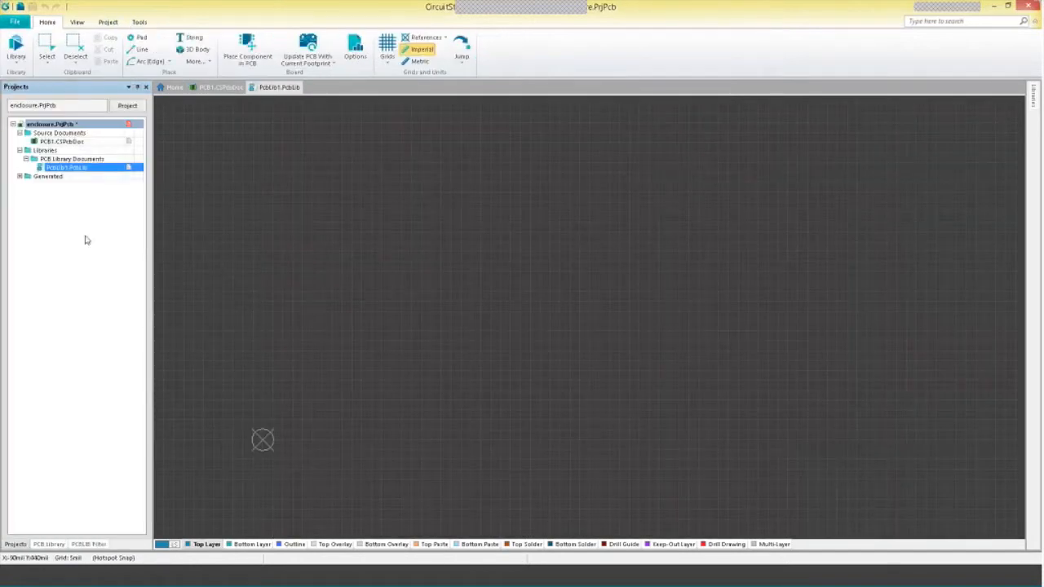
click(56, 543)
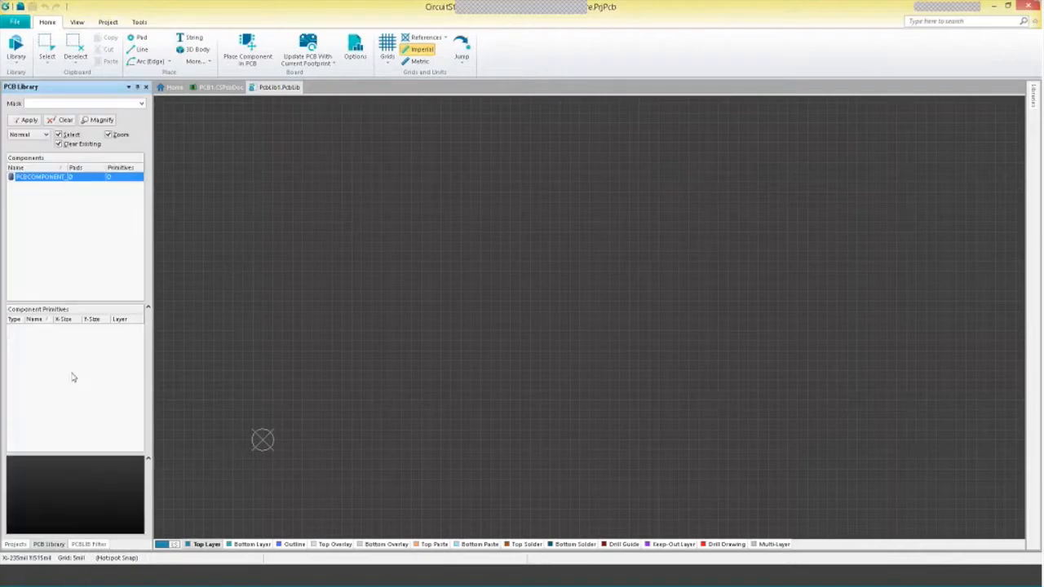
double_click(38, 181)
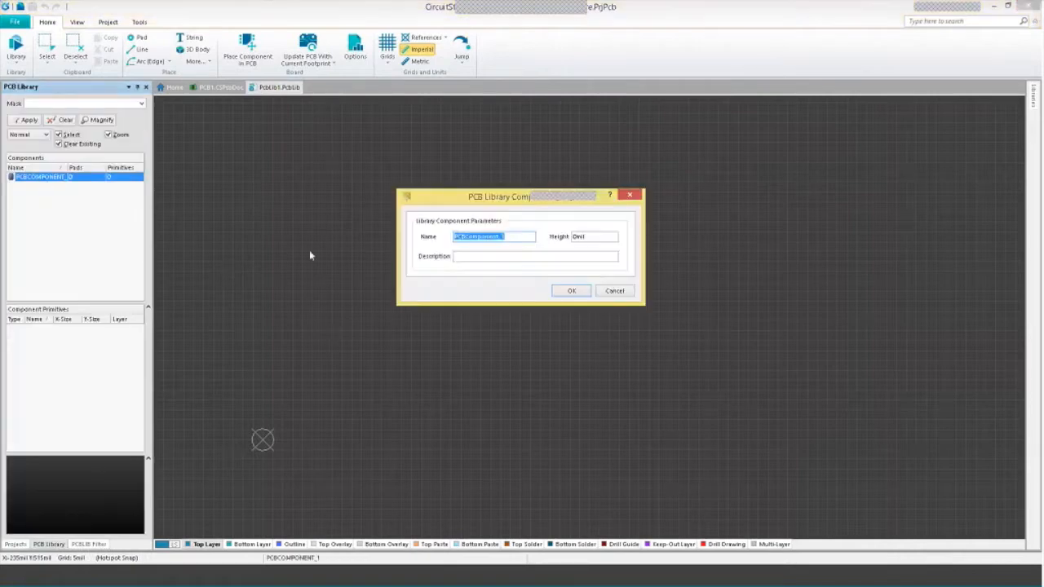
text(smd)
text(losure)
click(571, 291)
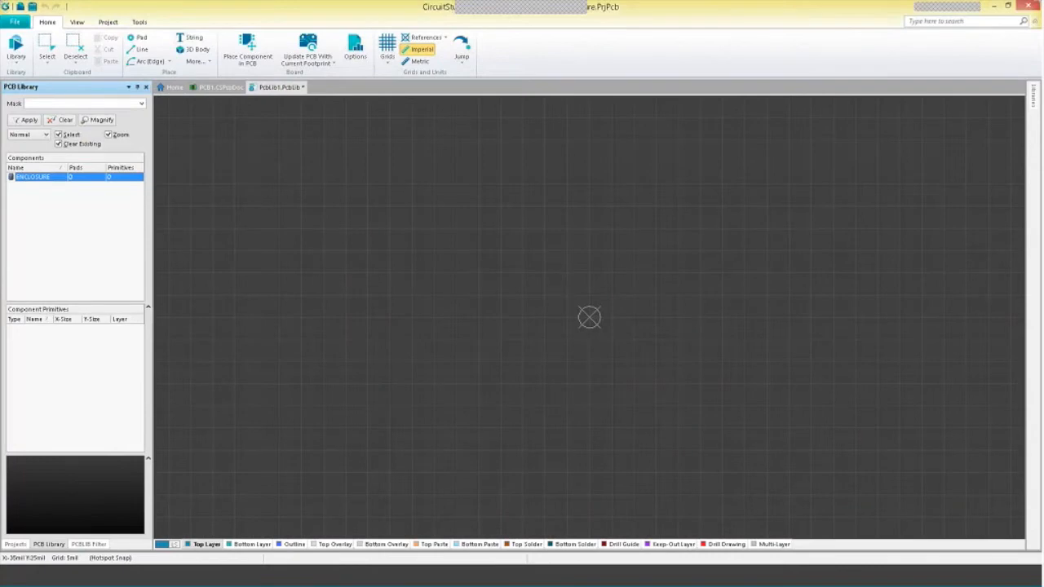
Step: Define a generic STEP model 3D body for the component with base.STEP embedded
click(196, 49)
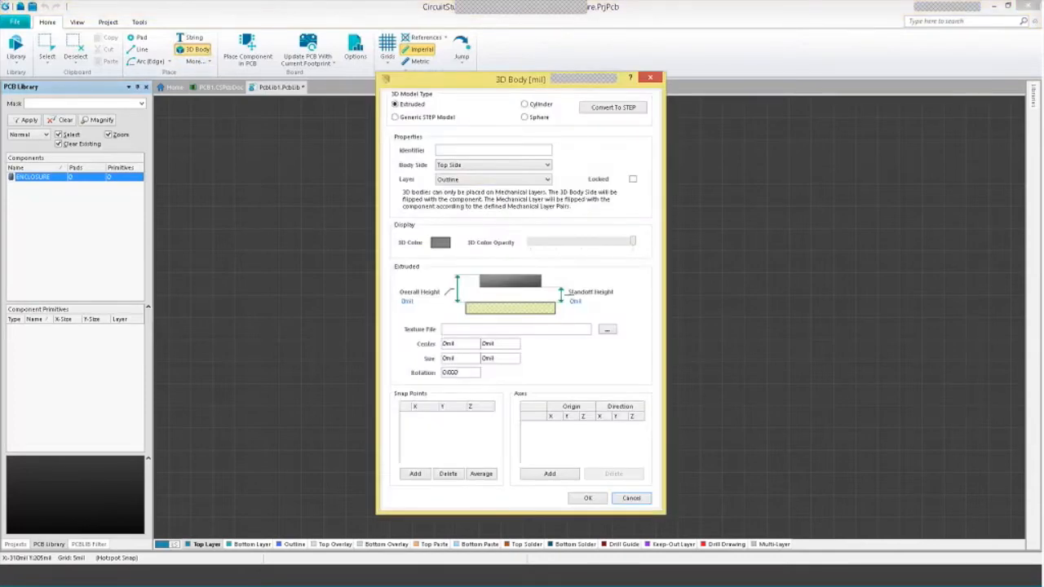
click(395, 118)
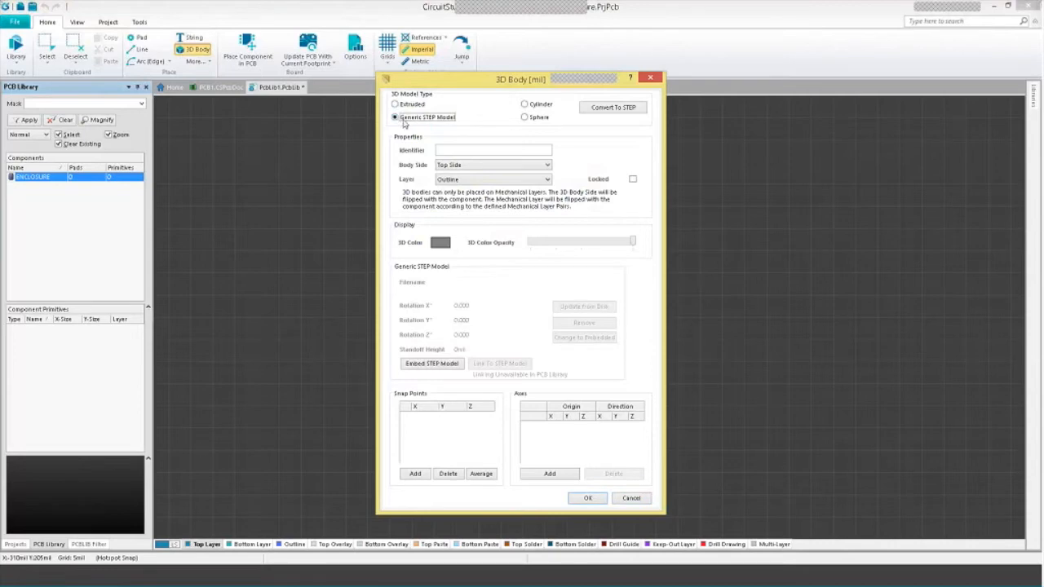
click(444, 364)
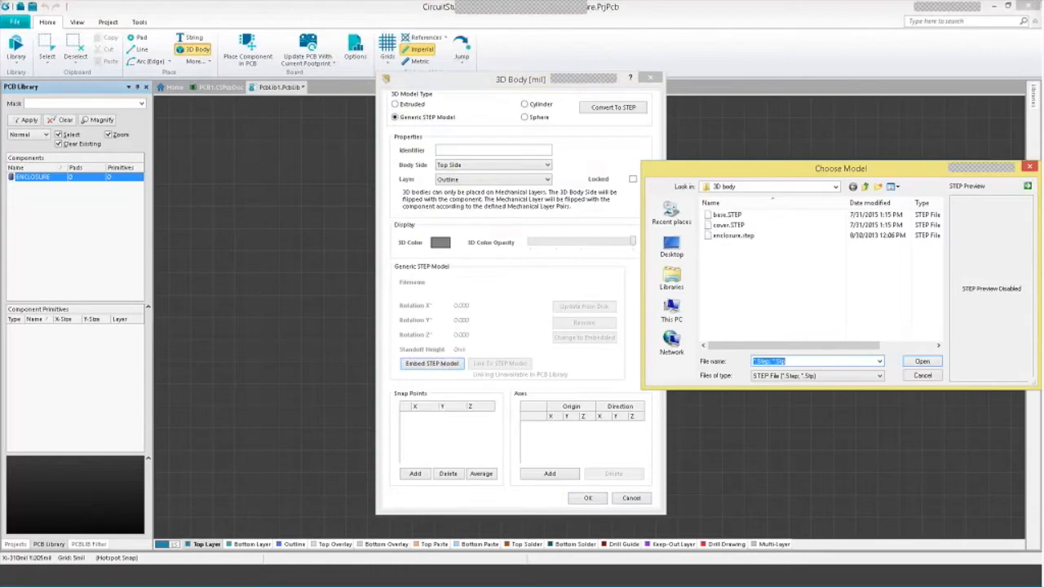
drag(798, 172, 488, 171)
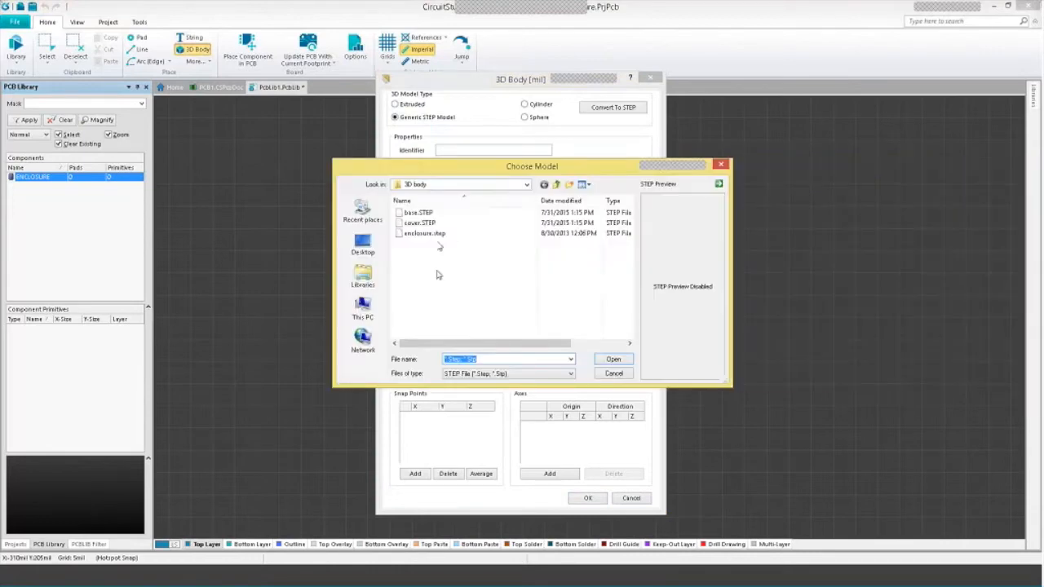
double_click(424, 214)
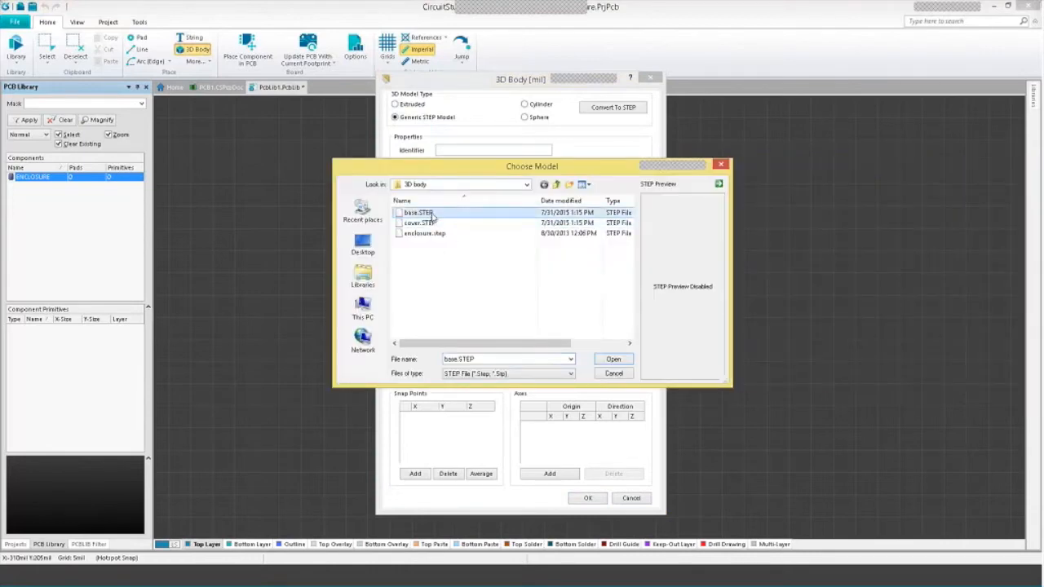
click(599, 499)
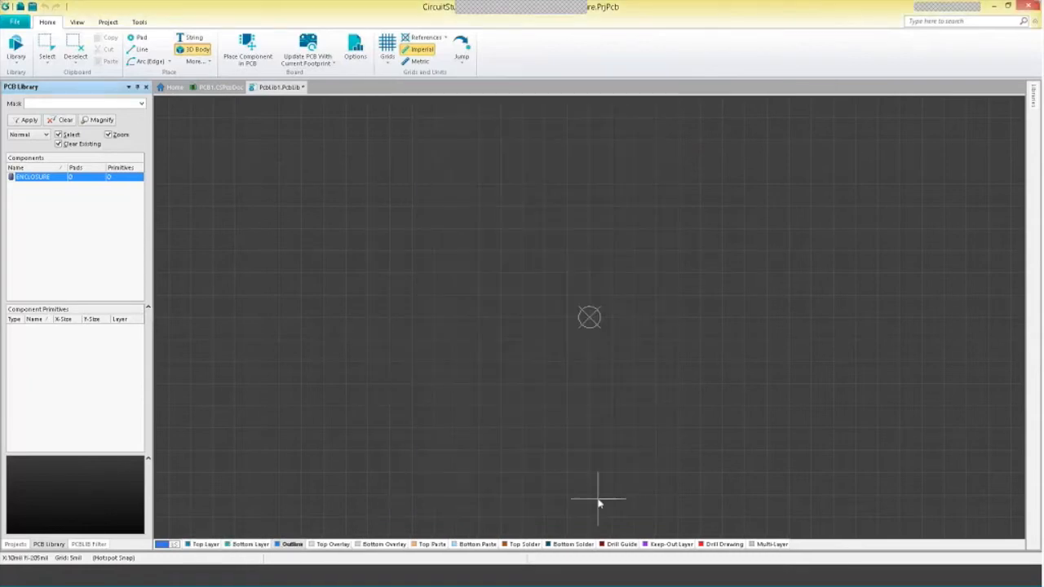
Step: Place the base 3D body at the library origin and end 3D body placement
click(595, 223)
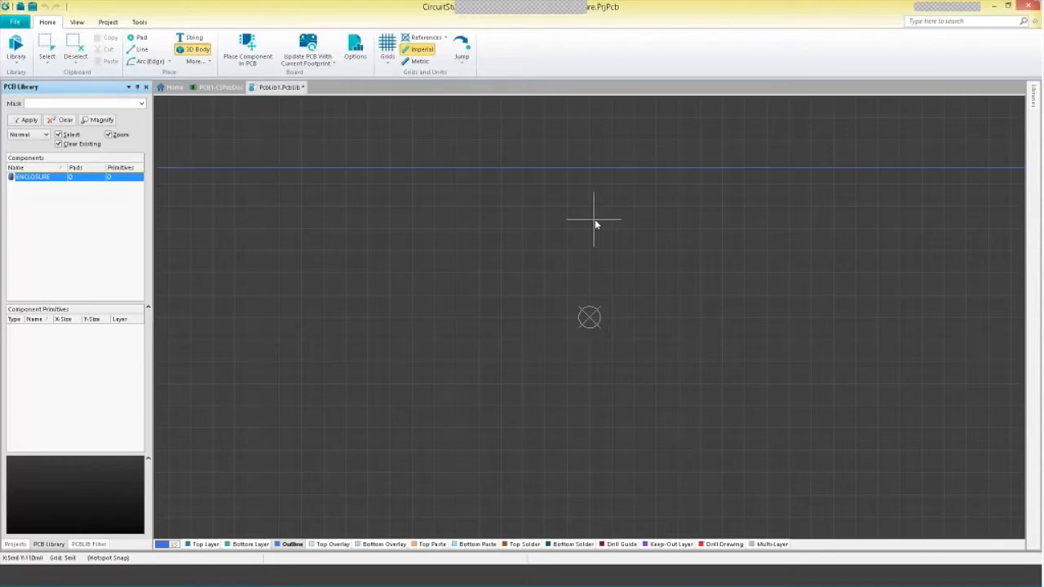
click(591, 318)
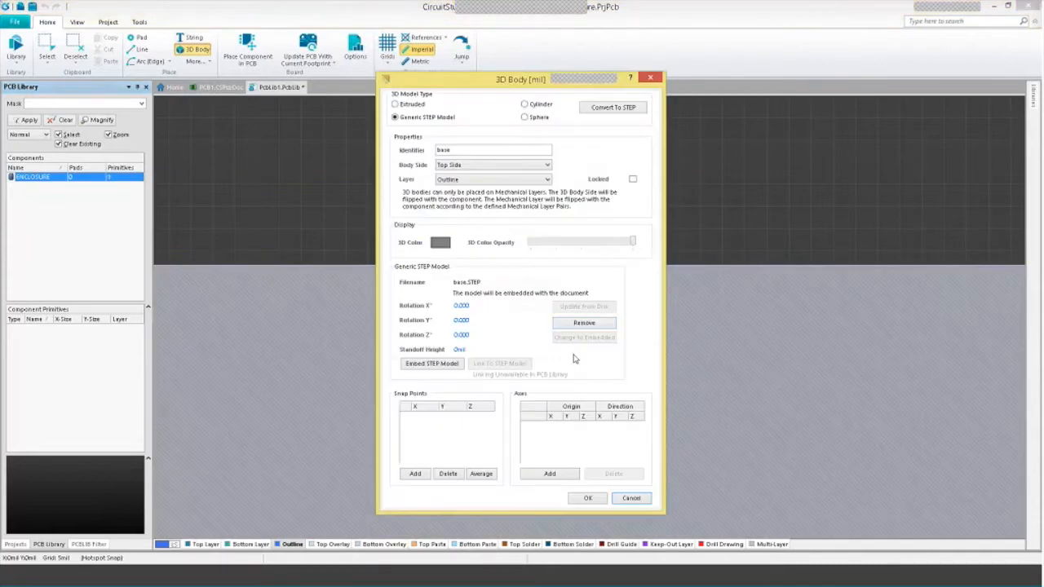
click(628, 498)
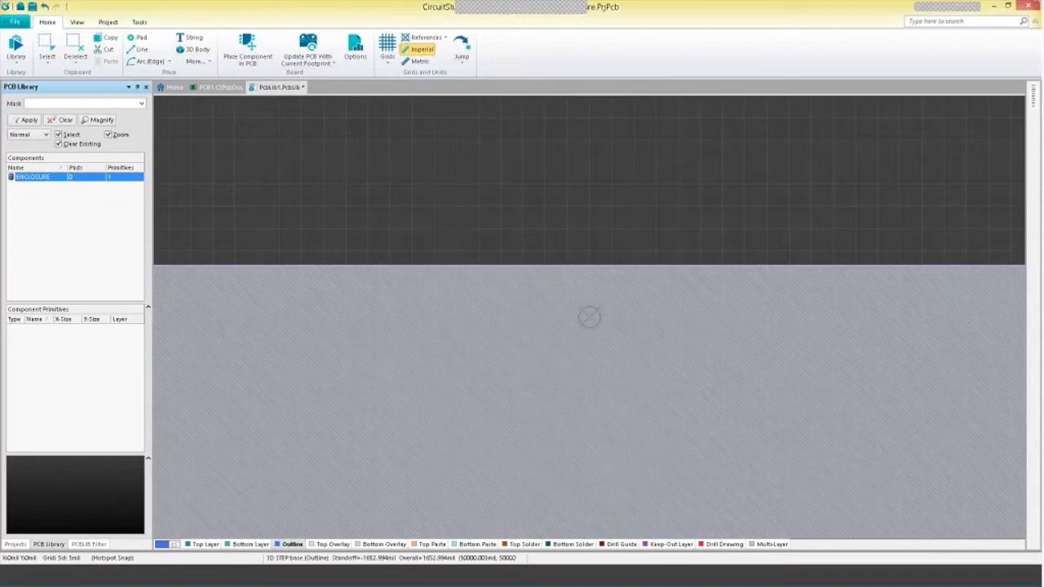
Step: Examine the enclosure base in 3D from a tilted angle, review the 3D body placement commands, and return to 2D
right_drag(510, 369, 562, 257)
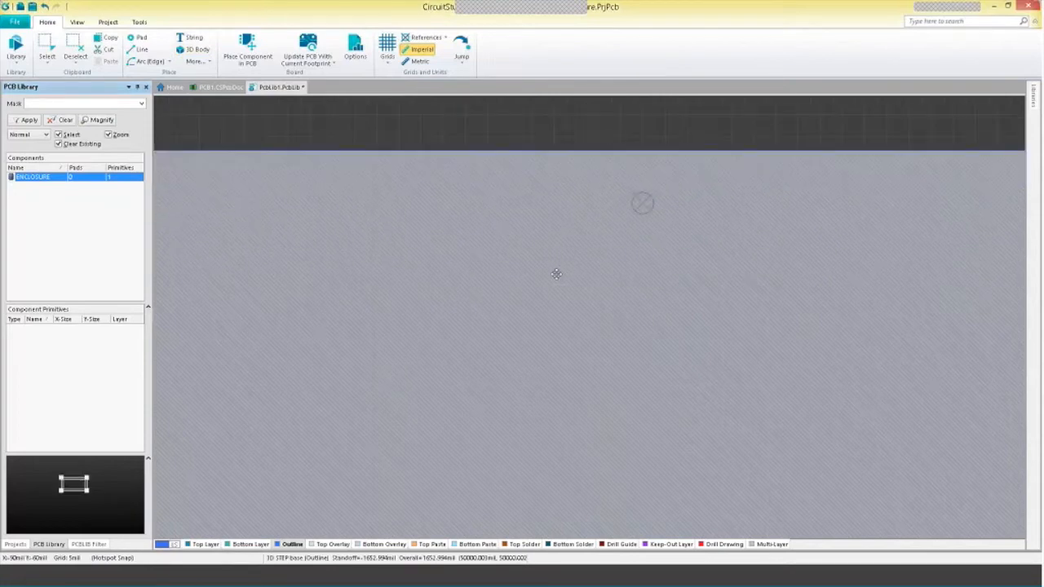
ctrl+scroll(556, 275, up, 2)
ctrl+scroll(557, 275, down, 4)
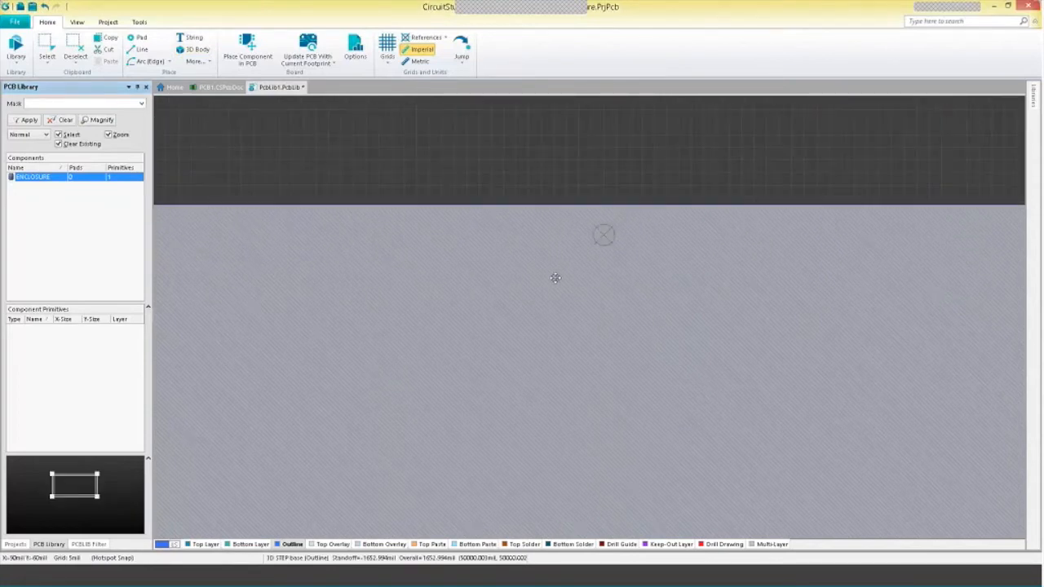
key(3)
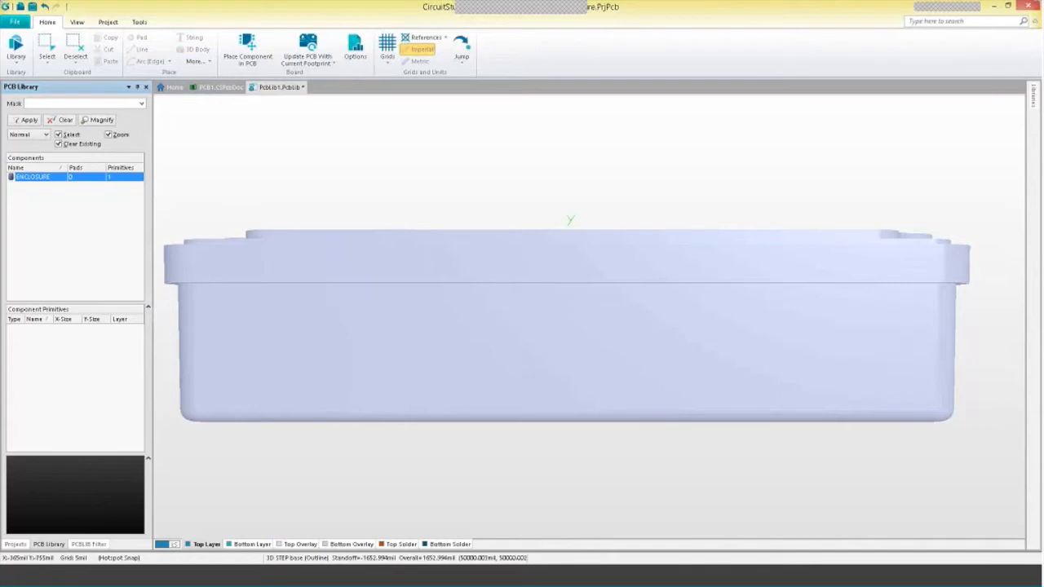
shift+right_drag(506, 452, 673, 554)
shift+right_drag(800, 582, 526, 559)
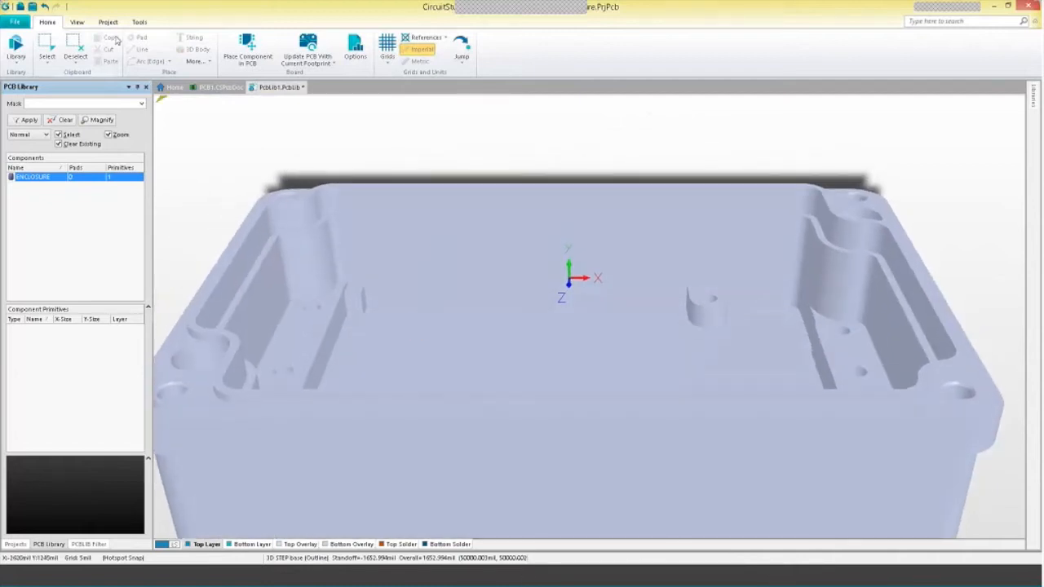
click(136, 24)
click(171, 60)
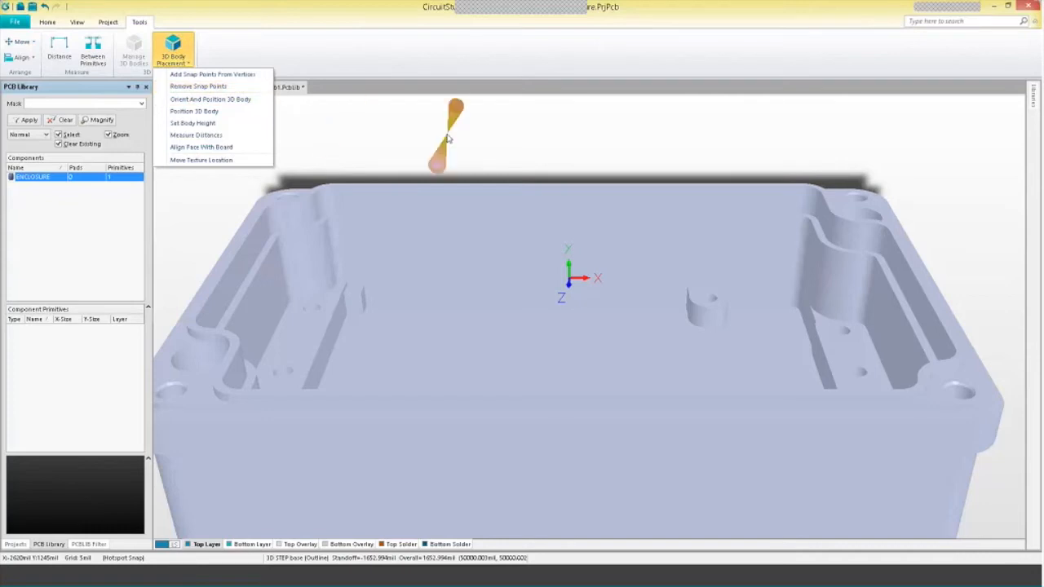
click(178, 49)
key(2)
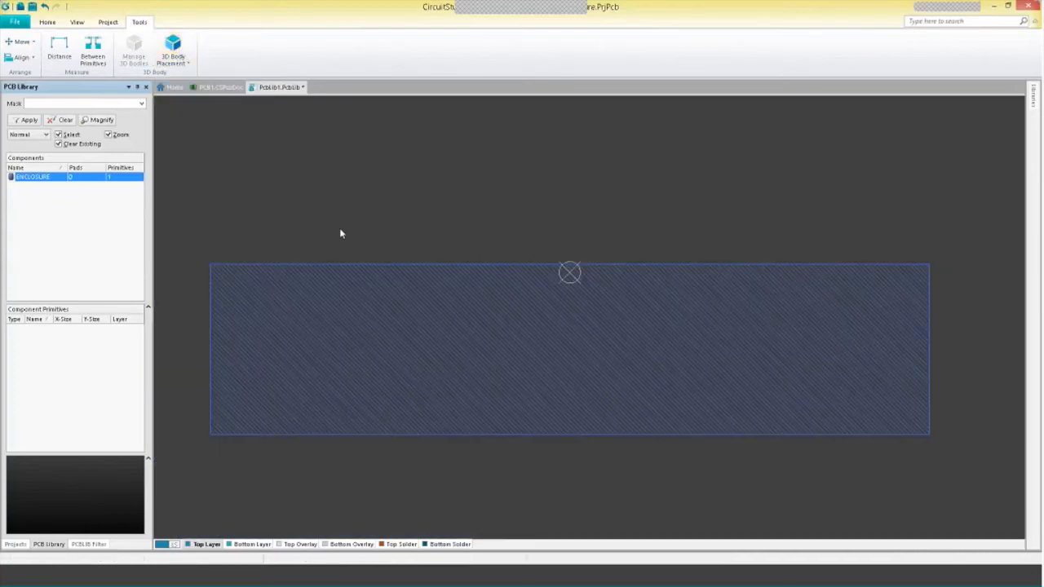
Step: Set the component's reference point to the lower-left corner of the 3D body outline
click(57, 25)
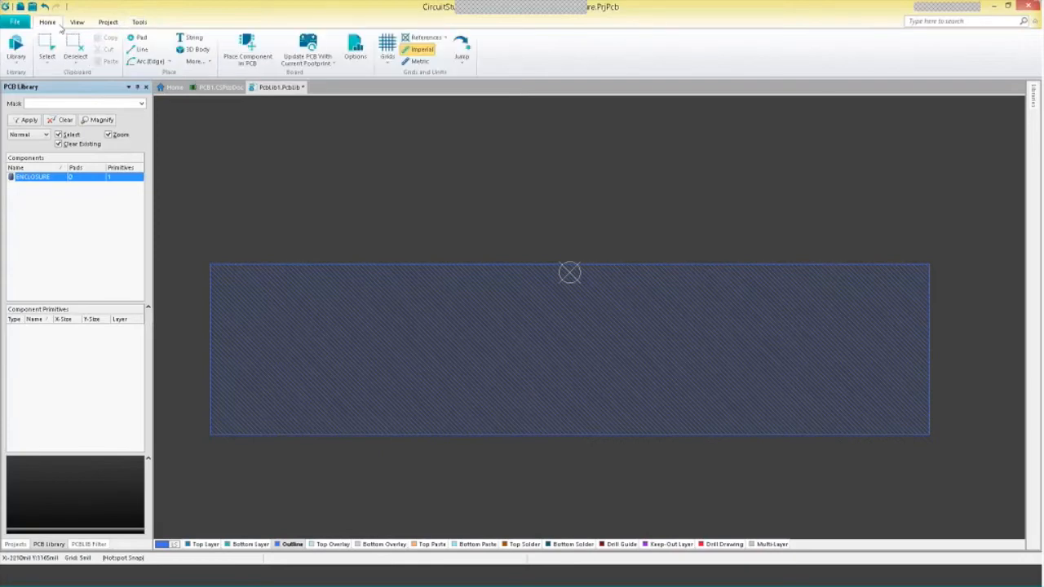
click(435, 39)
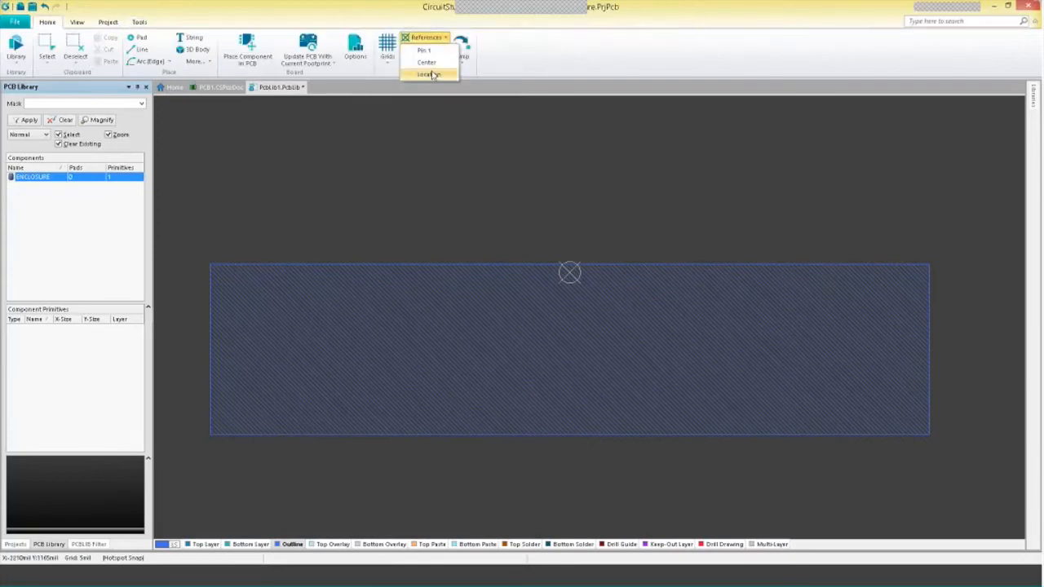
click(429, 74)
click(210, 433)
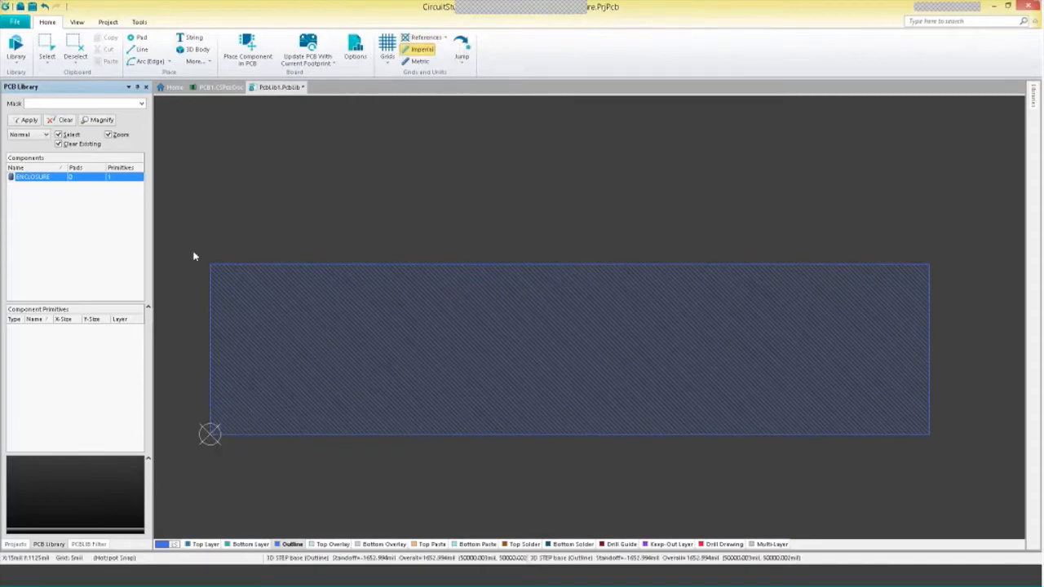
Step: Save the PCB library as enclosure.PcbLib in the enclosure project folder
click(15, 22)
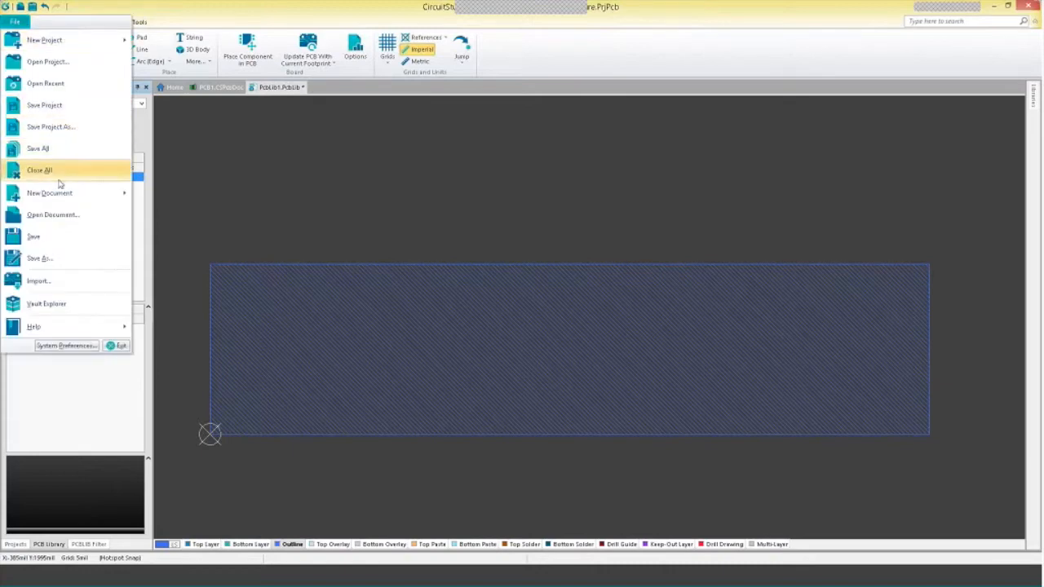
click(39, 258)
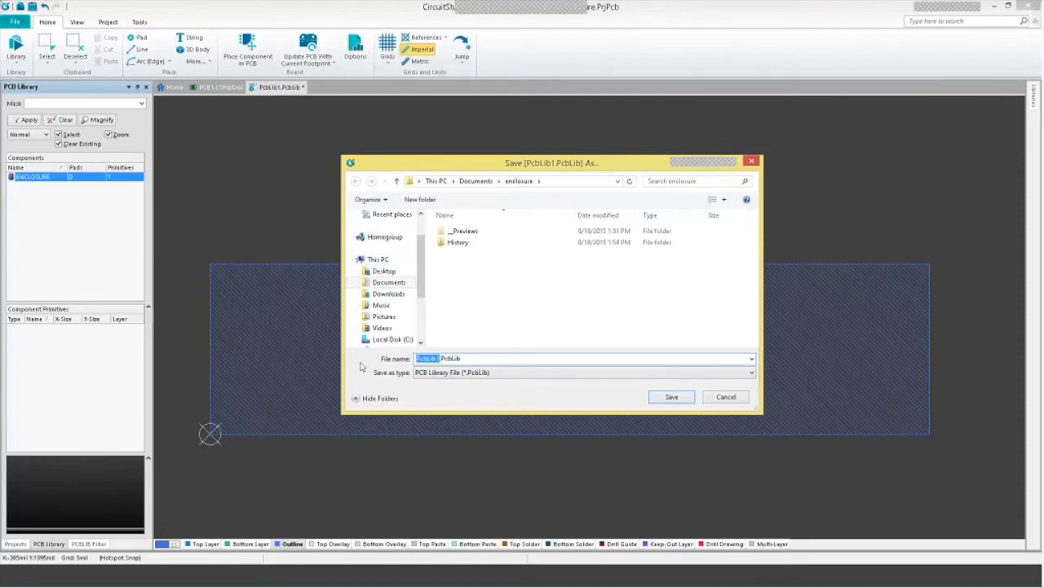
text(enclosure)
click(676, 397)
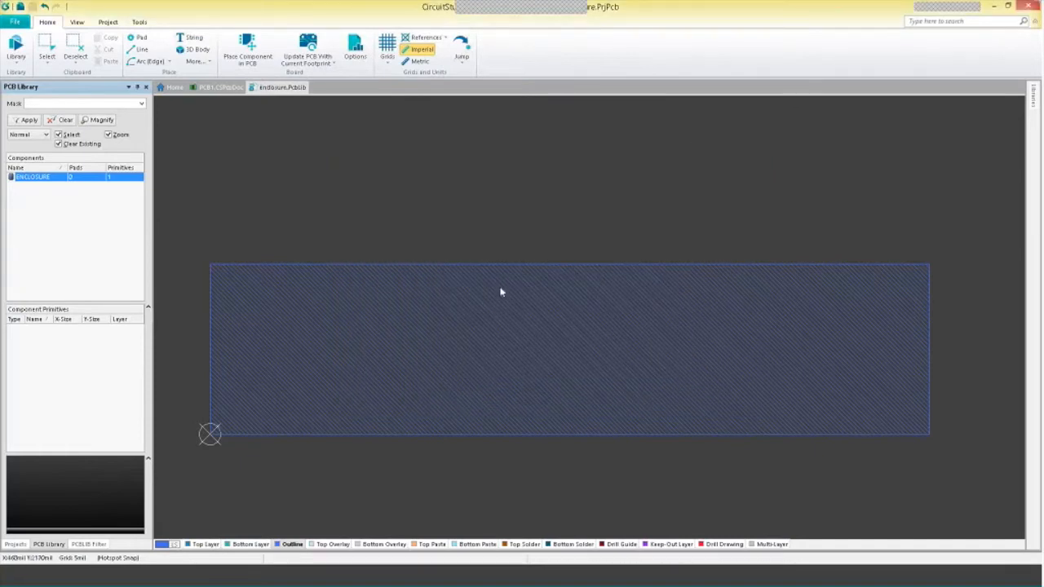
Step: Switch to the PCB1 board document and include footprints in the available libraries listing
click(218, 88)
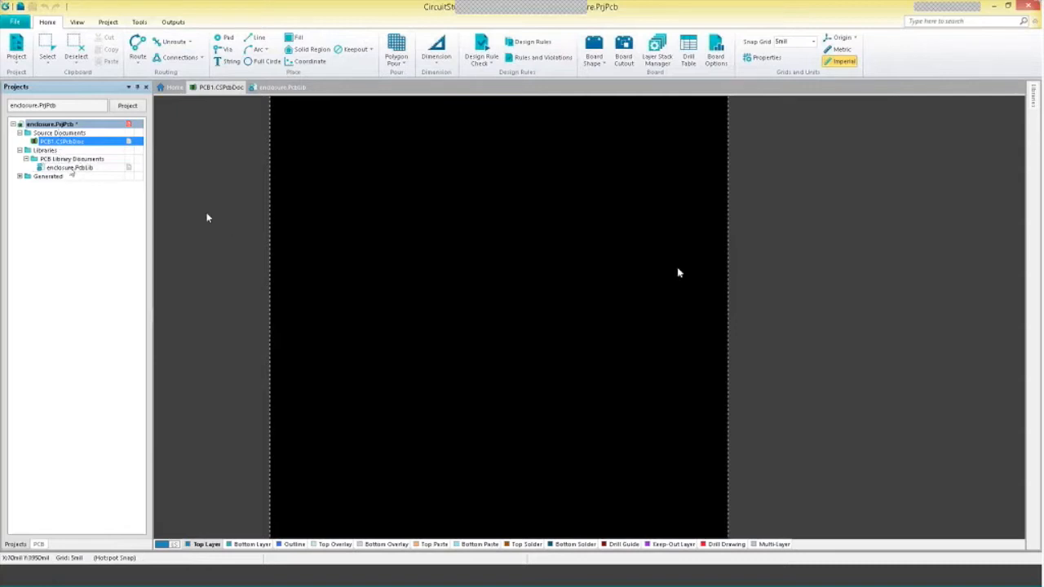
click(1032, 105)
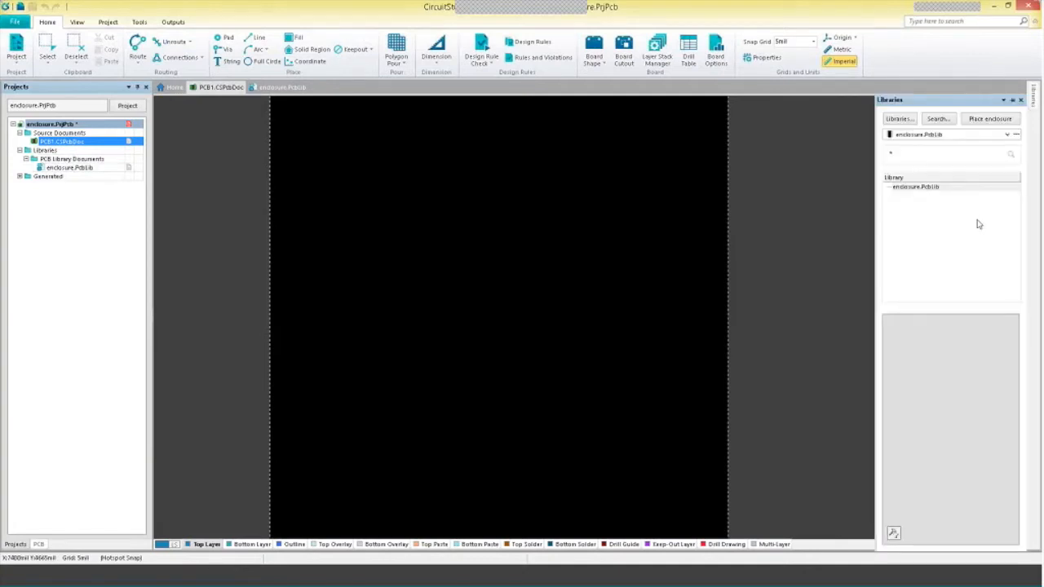
click(1015, 134)
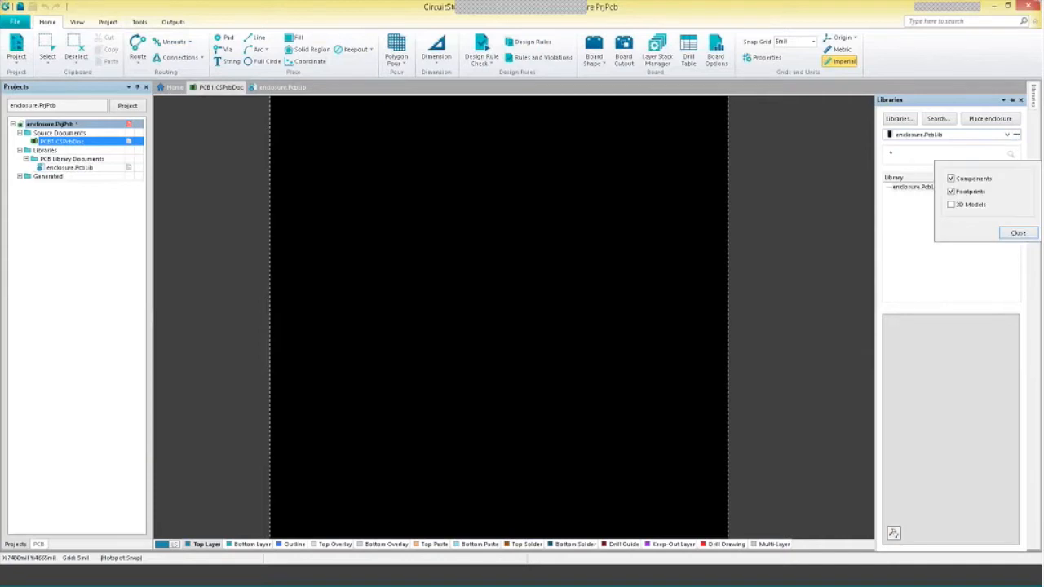
click(1007, 135)
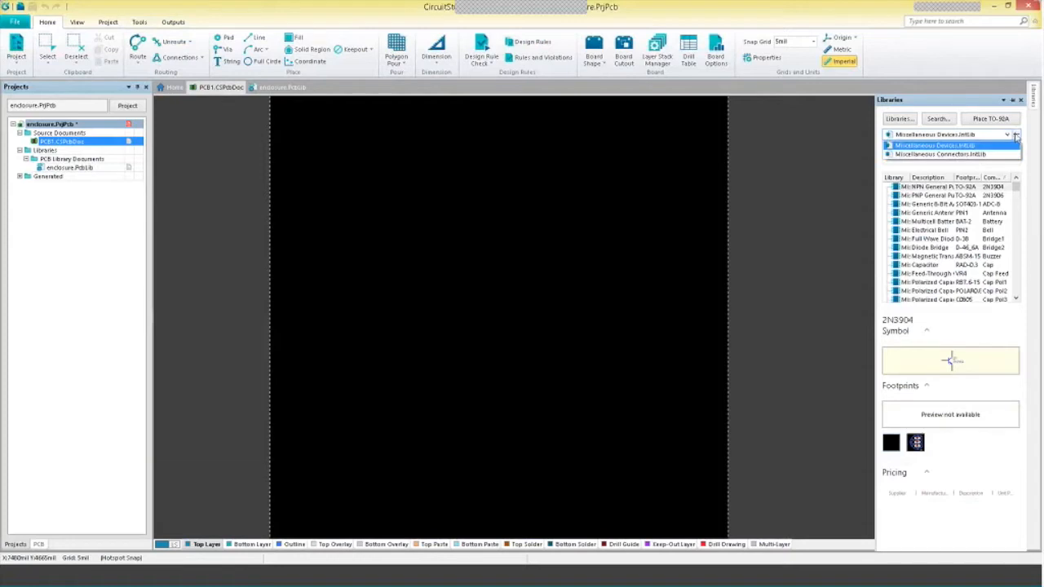
click(1015, 136)
click(951, 192)
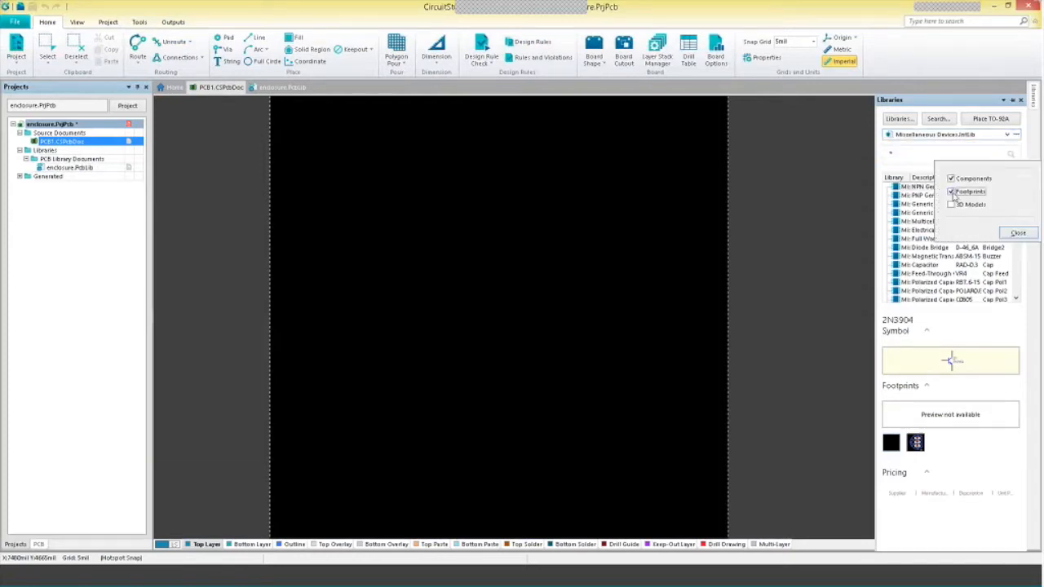
click(1011, 232)
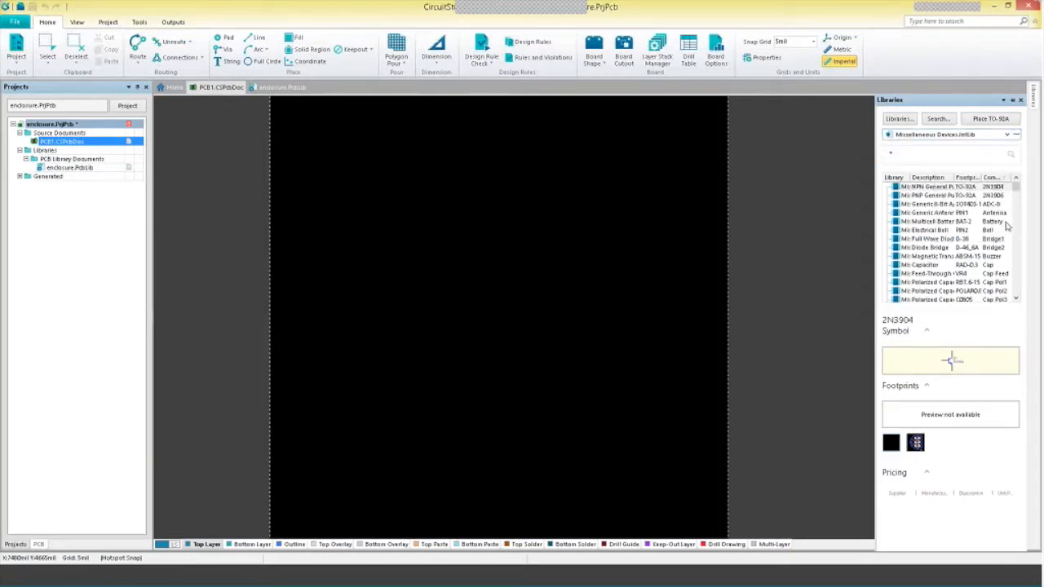
Step: Place the enclosure component from enclosure.PcbLib across the middle of the PCB1 board and display the board in 3D
click(1008, 135)
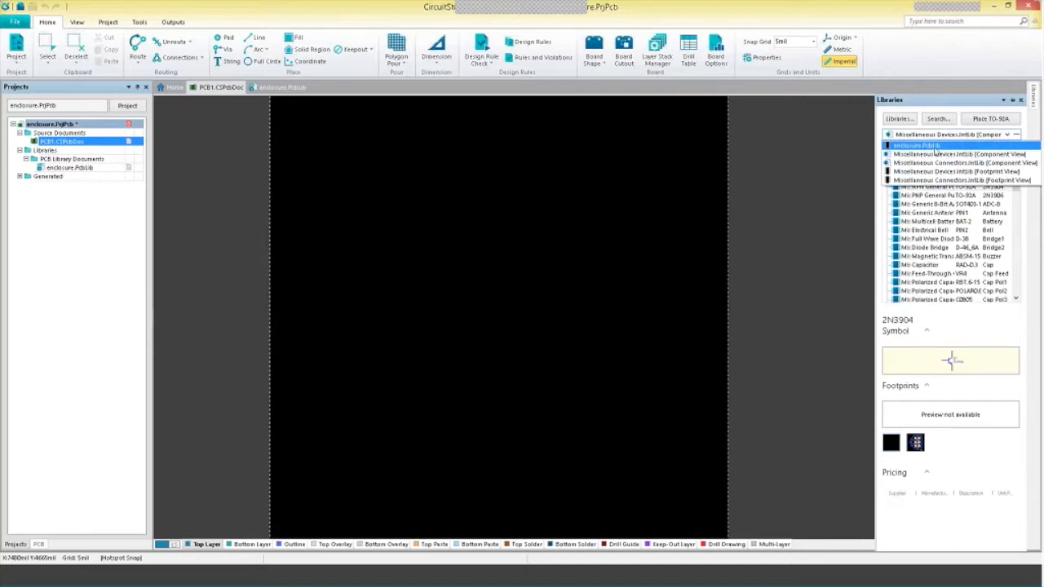
click(942, 146)
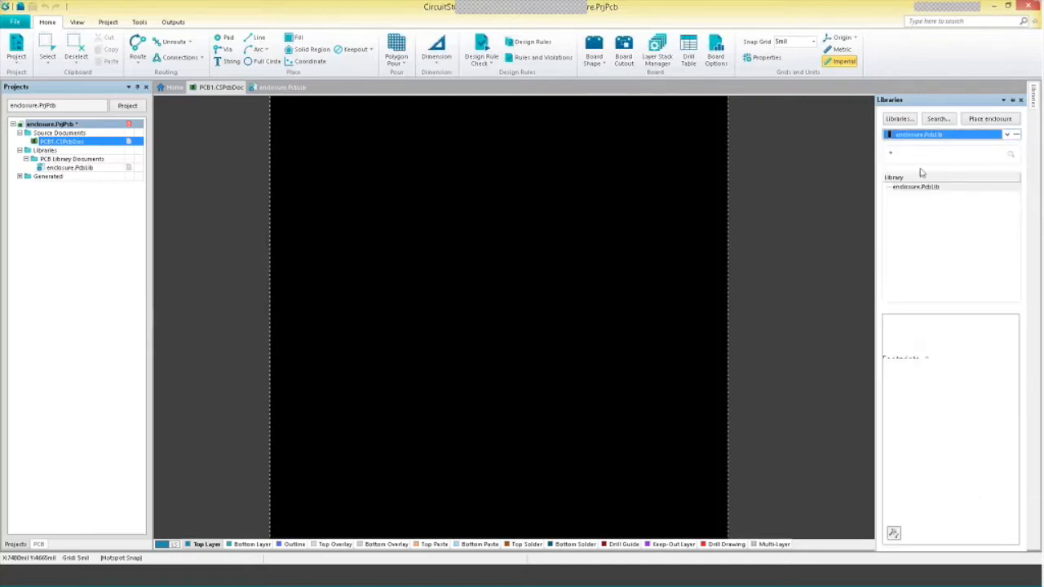
mouse_move(934, 188)
mouse_down()
mouse_move(549, 237)
mouse_move(413, 336)
mouse_move(278, 364)
mouse_move(172, 366)
mouse_move(195, 364)
mouse_up()
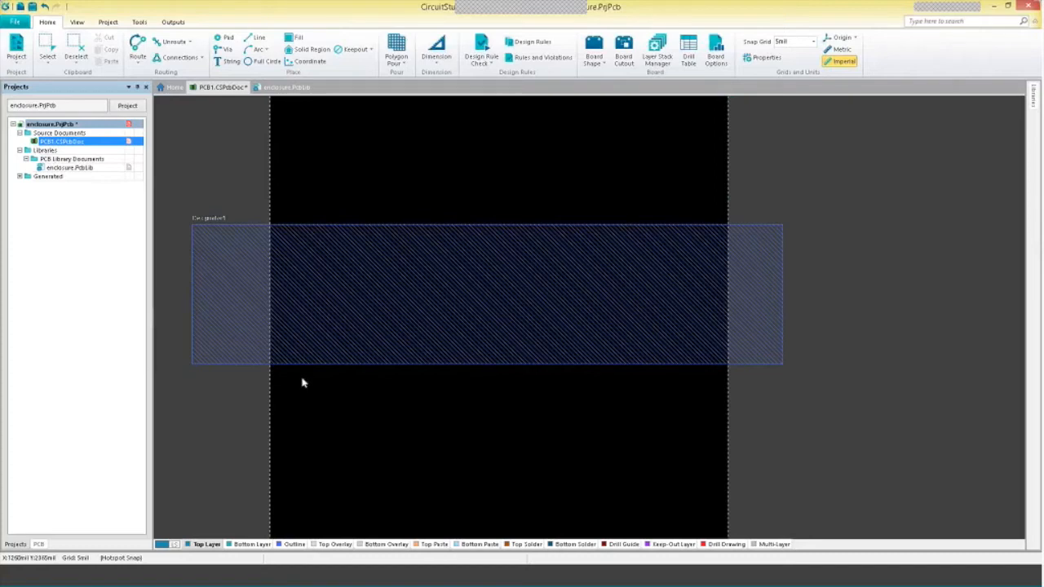
key(3)
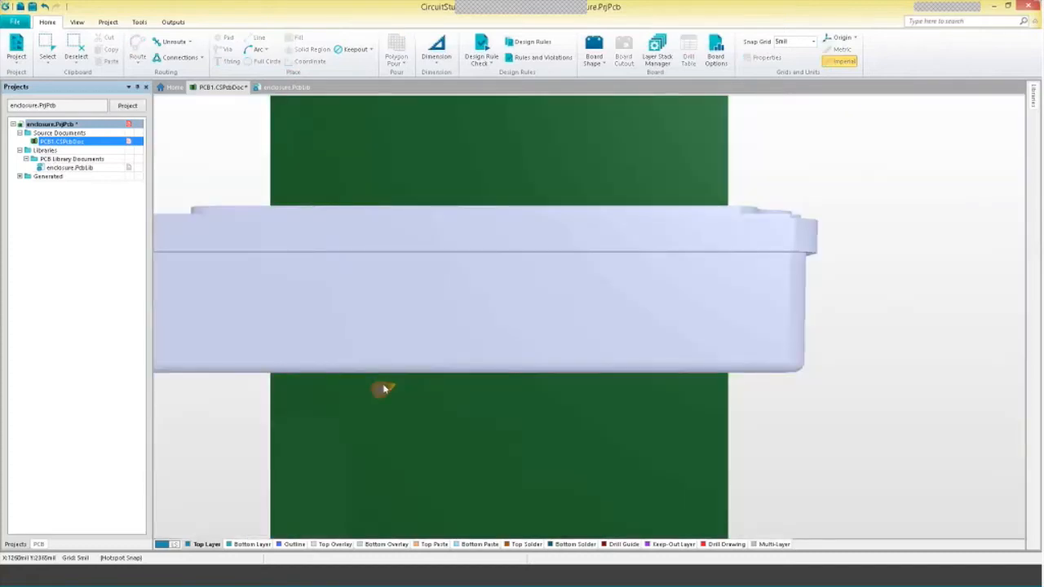
Step: Return the board to the 2D view and hide the enclosure component's designator text
key(shift)
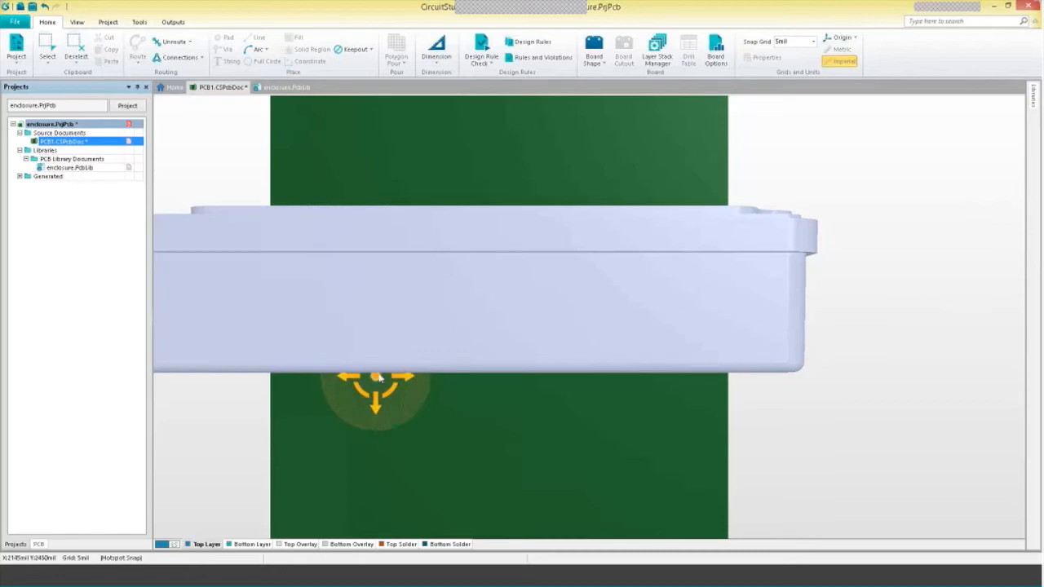
shift+right_drag(390, 410, 655, 478)
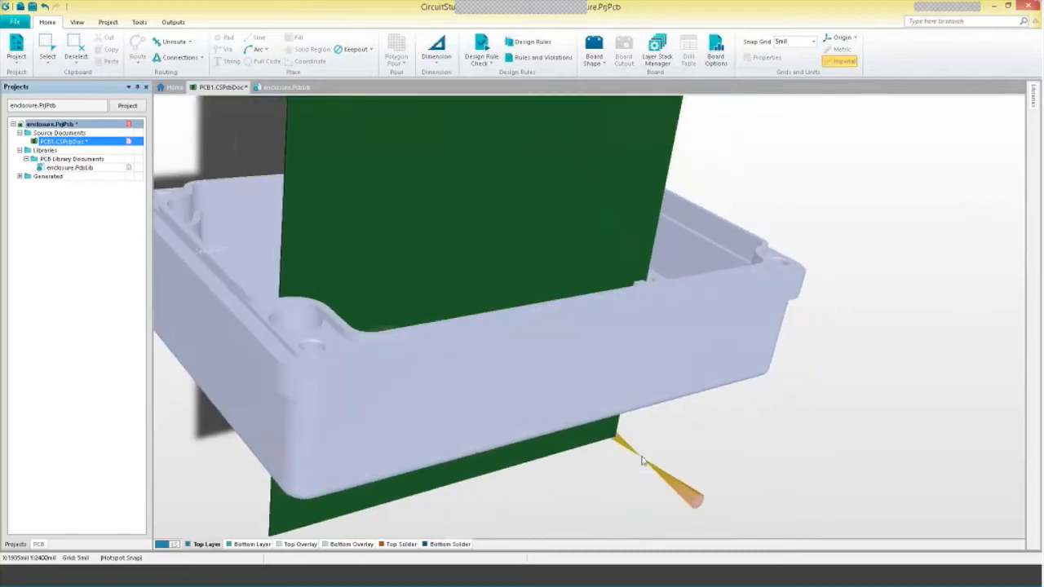
key(2)
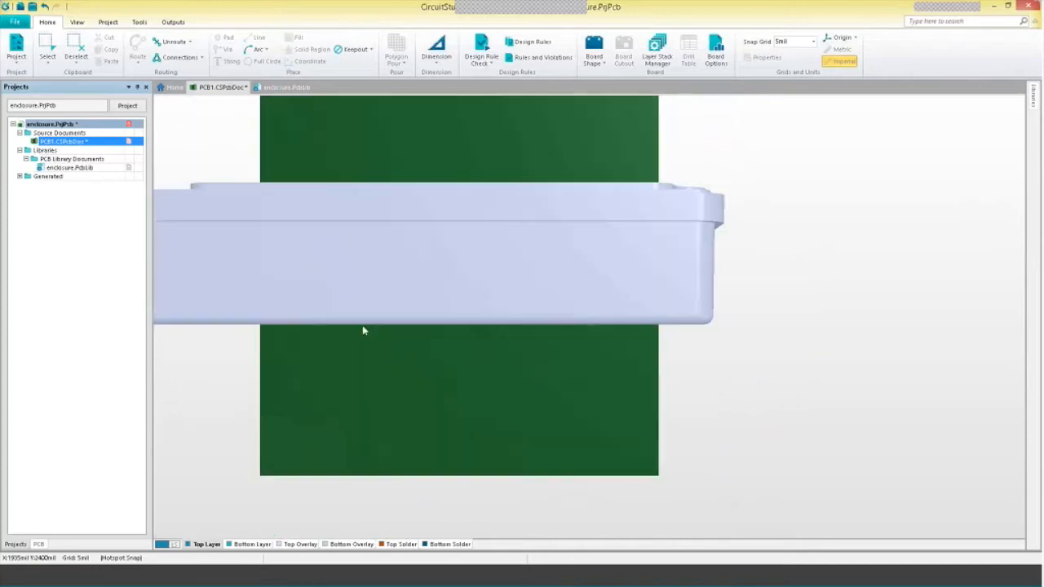
ctrl+scroll(217, 248, up, 6)
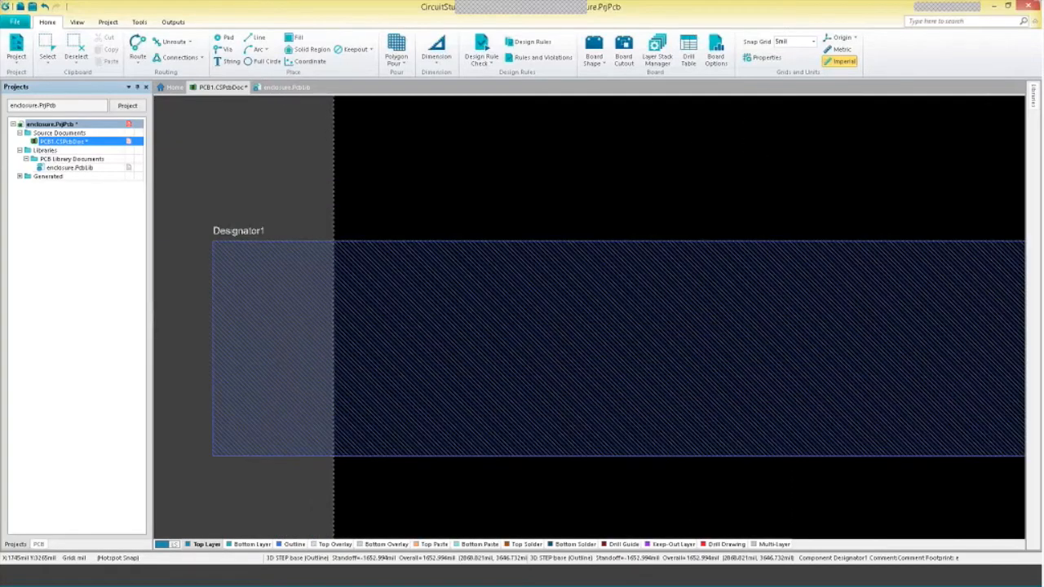
double_click(243, 303)
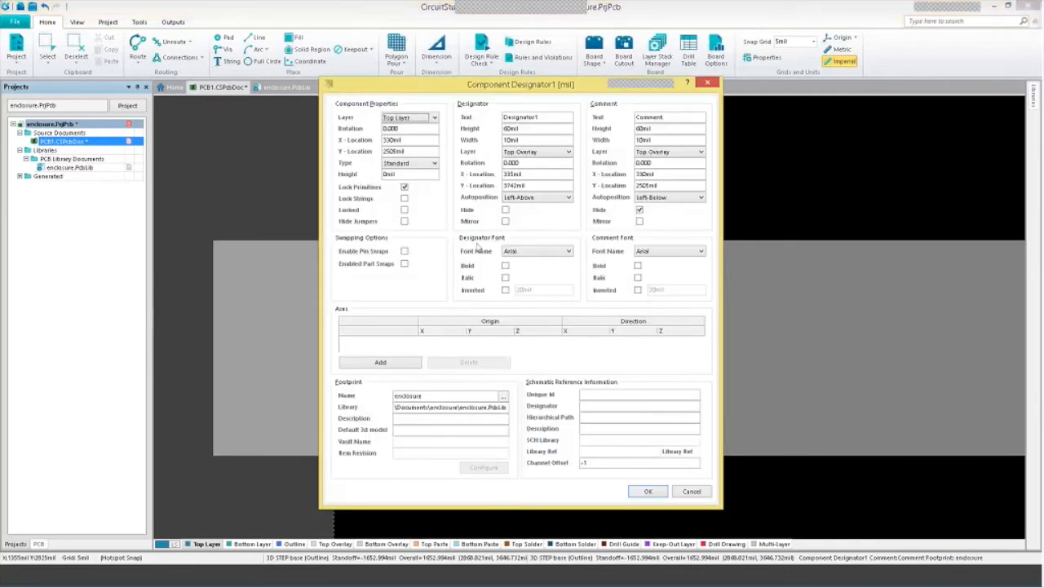
click(505, 209)
key(Return)
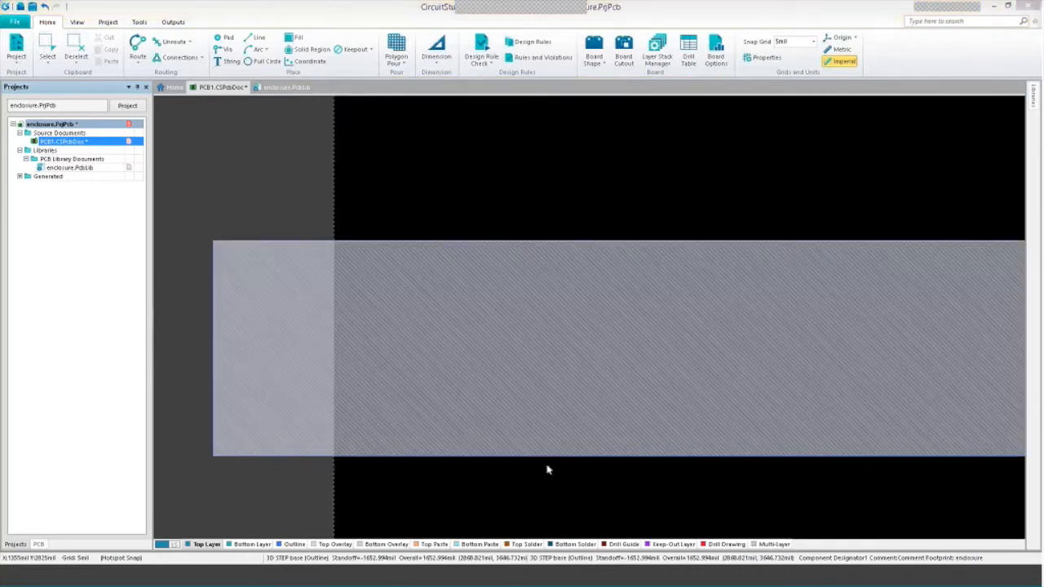
Step: Move the board shape up and to the right into the empty workspace, clear of the enclosure component
ctrl+scroll(509, 461, down, 3)
scroll(571, 433, down, 2)
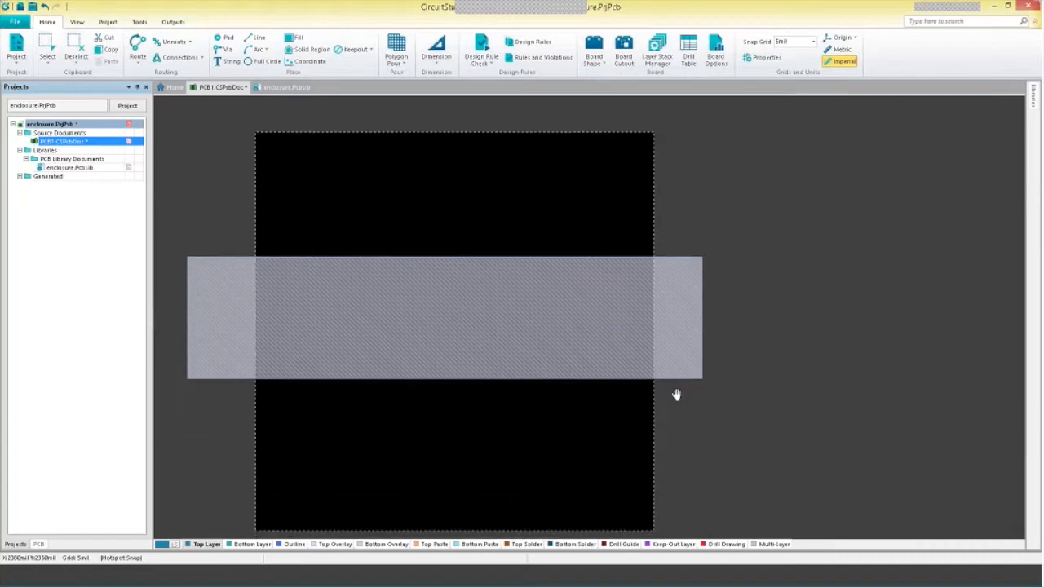
right_drag(540, 166, 538, 142)
click(593, 56)
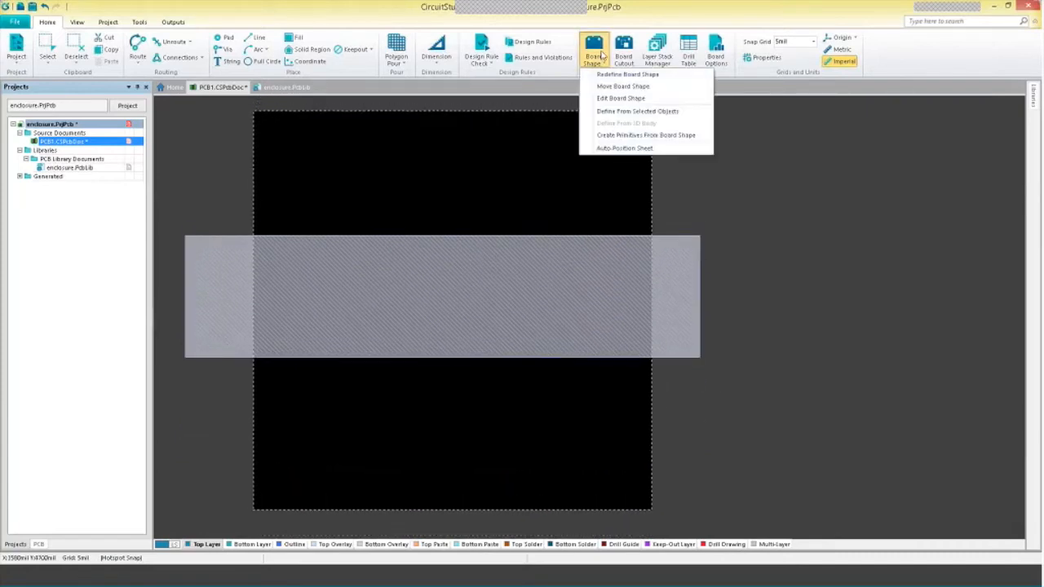
click(622, 86)
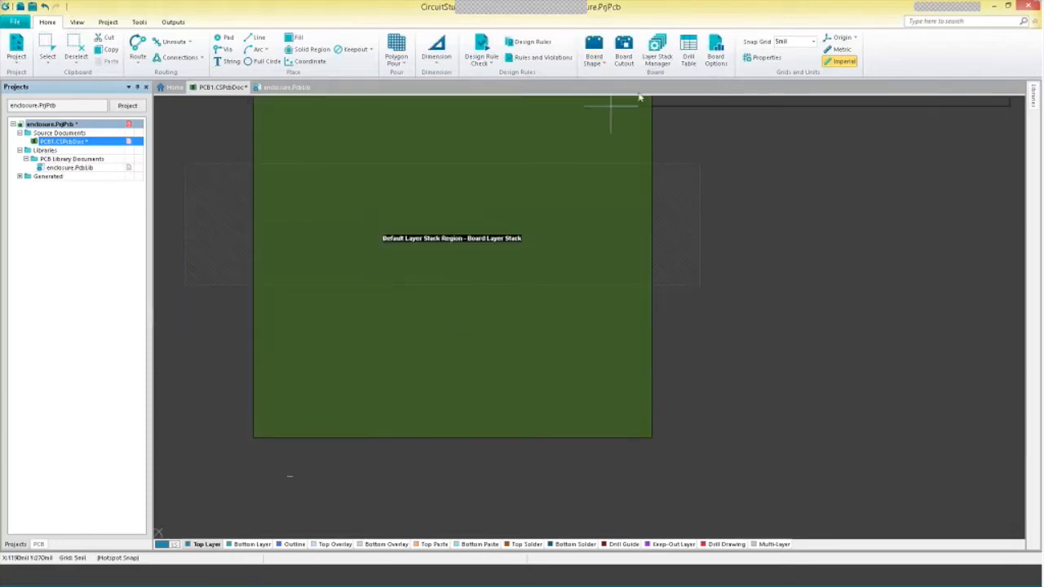
click(788, 166)
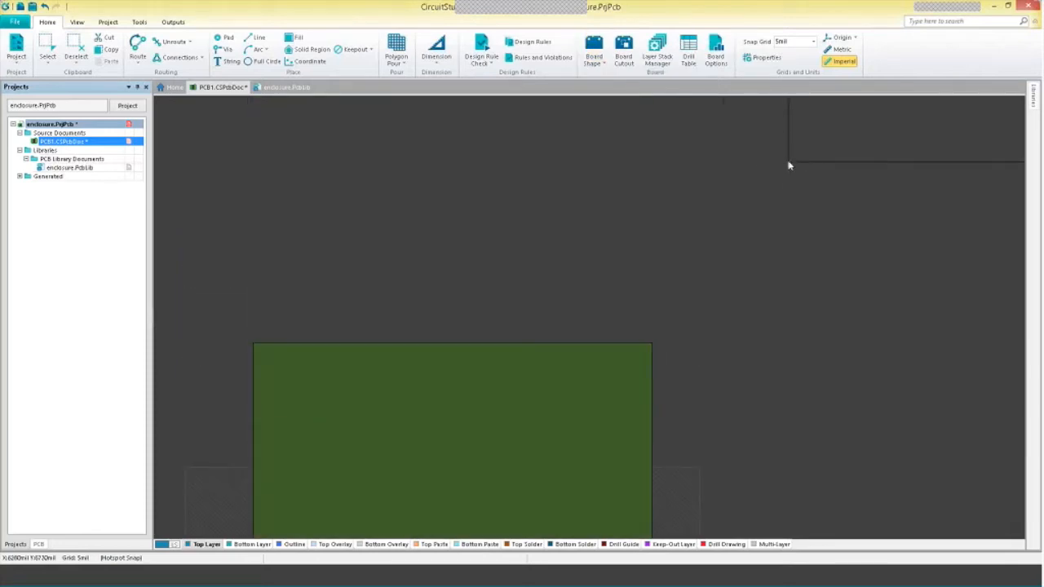
right_drag(792, 206, 747, 204)
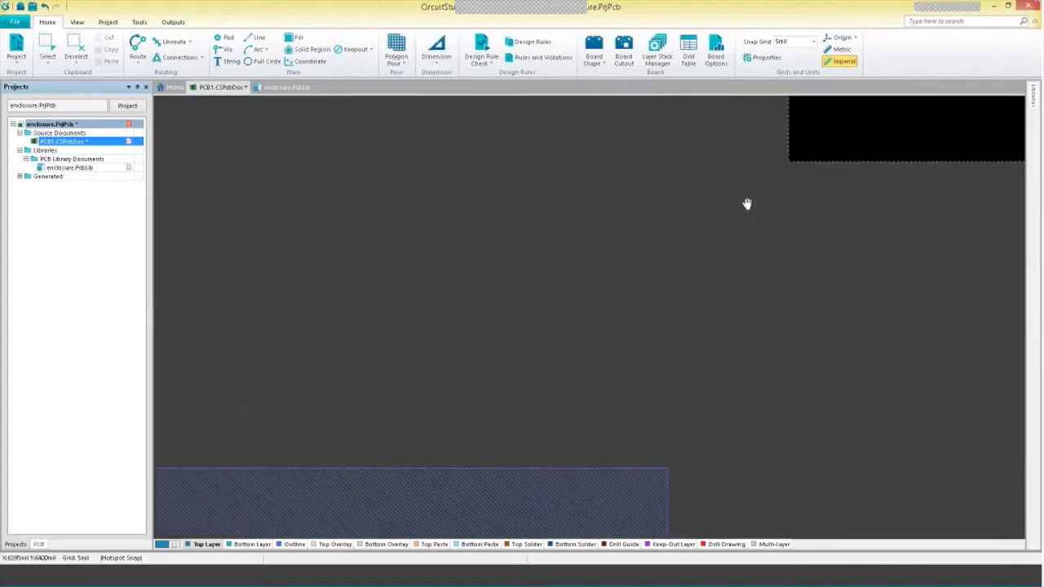
Step: Move the enclosure component back across the middle of the relocated board
drag(502, 517, 495, 495)
click(423, 223)
ctrl+scroll(410, 238, down, 6)
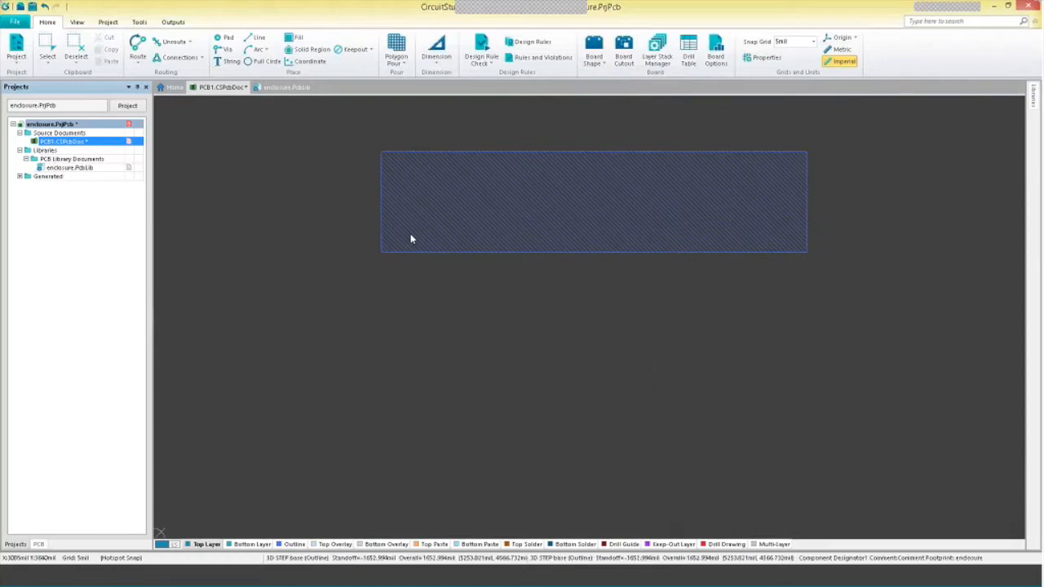
mouse_move(359, 403)
mouse_down()
mouse_move(386, 249)
mouse_move(367, 251)
mouse_up()
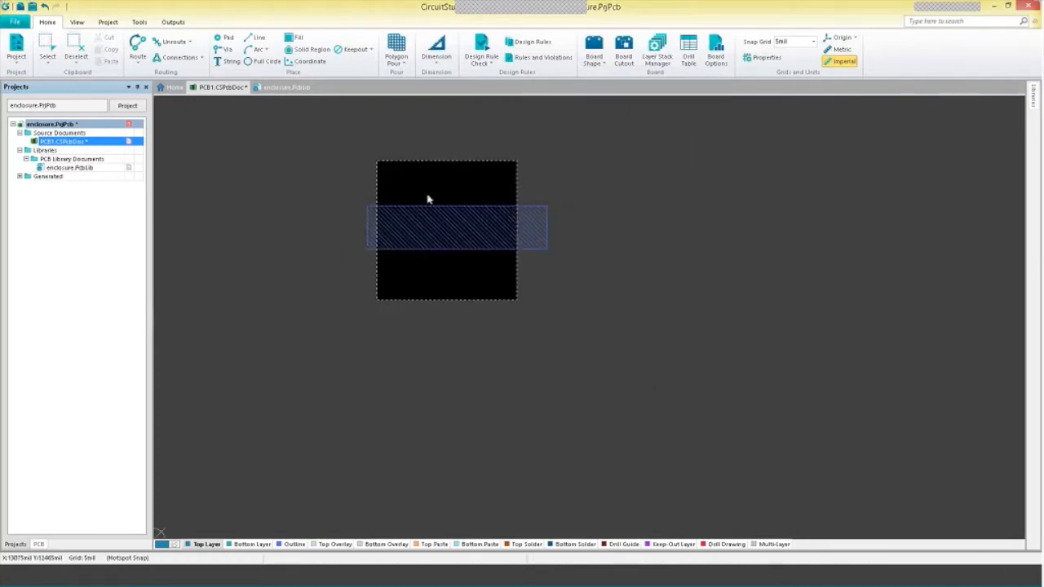
Step: Display the board in 3D, oriented to look down into the open enclosure
click(608, 57)
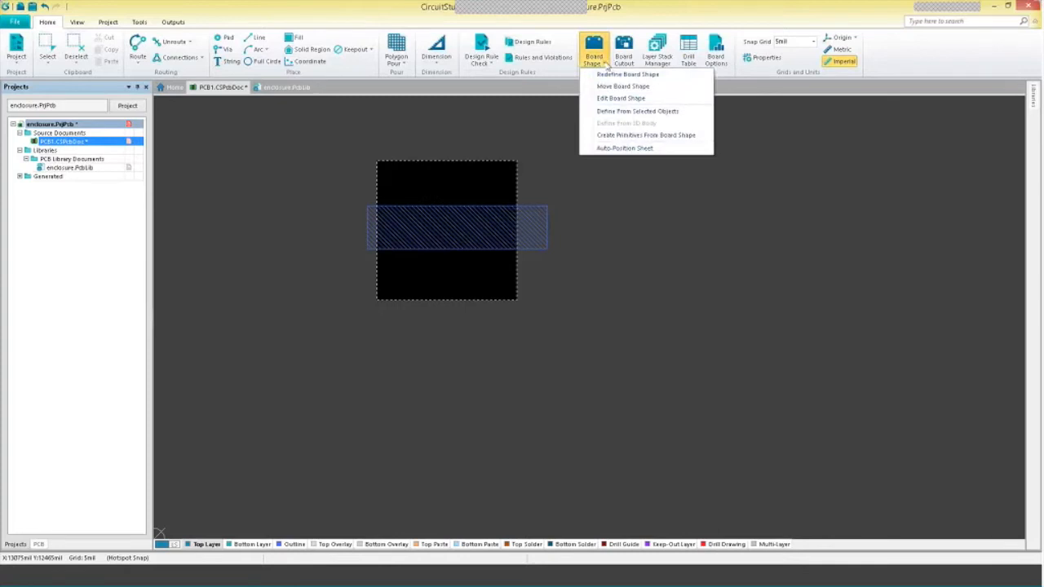
click(623, 215)
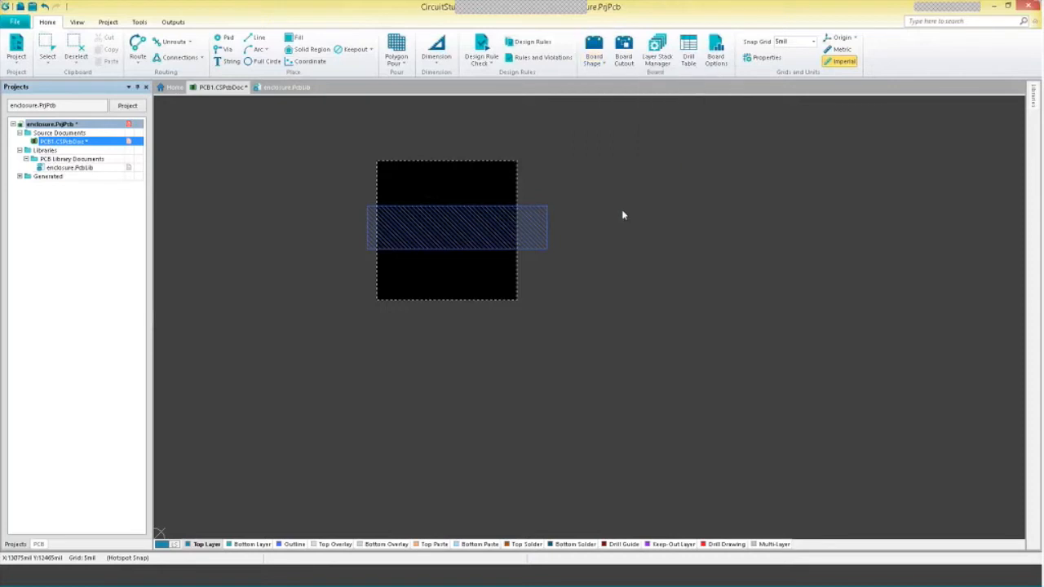
key(3)
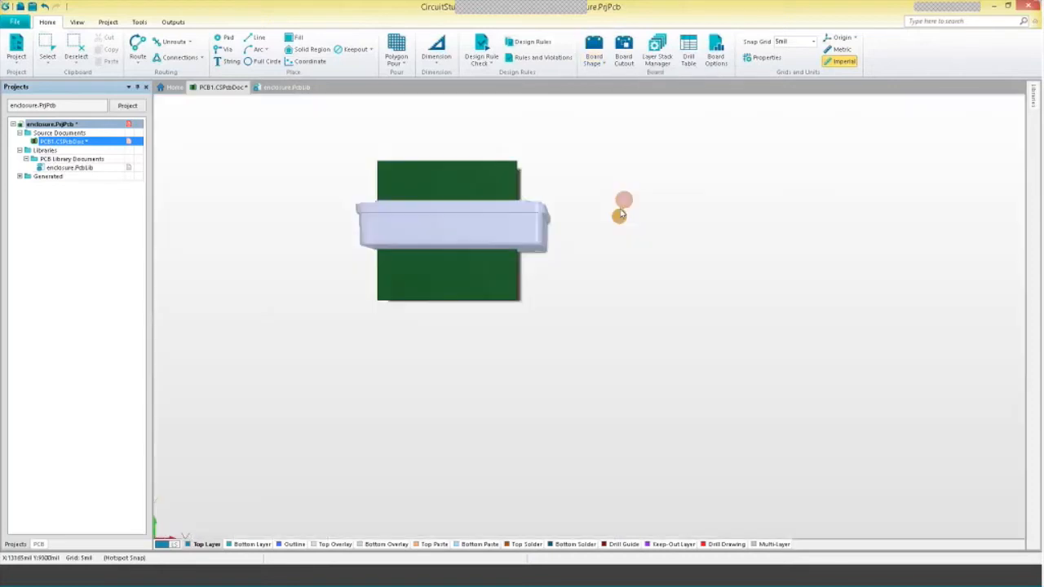
click(77, 22)
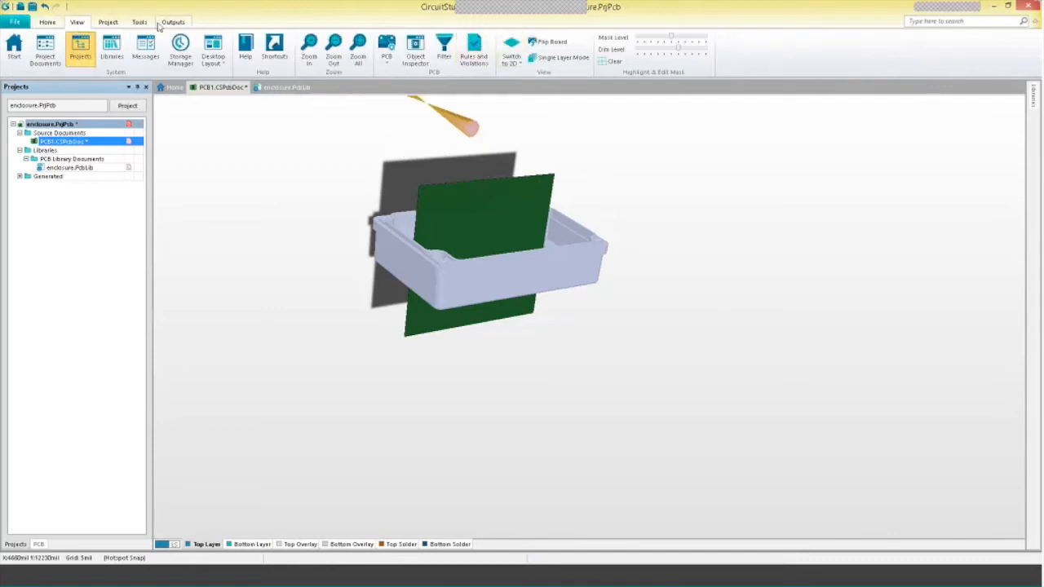
click(49, 22)
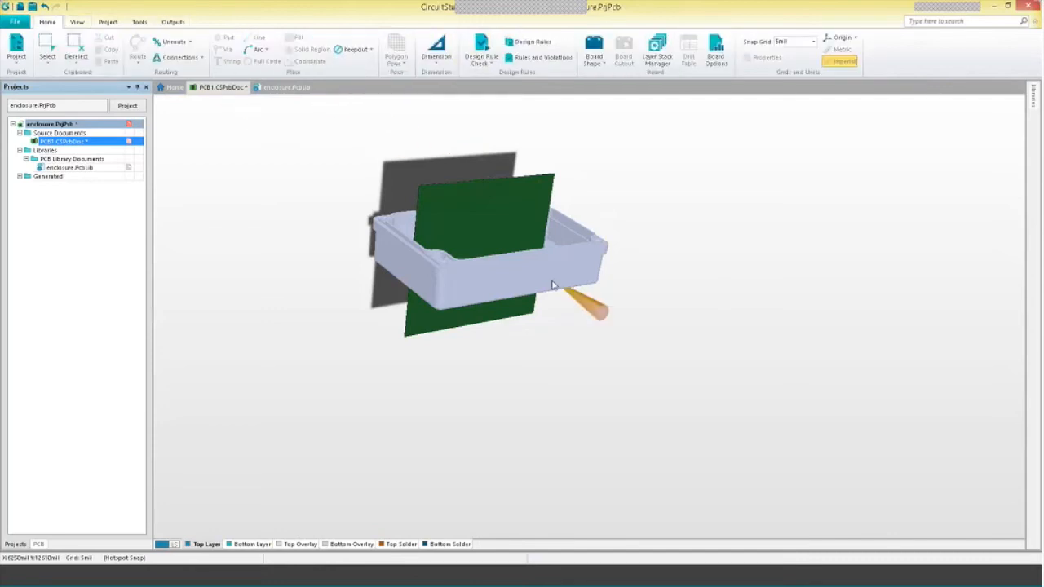
key(shift)
shift+right_drag(560, 295, 489, 167)
Step: Start defining the board shape from the enclosure's 3D body, pick its inner floor face, and rotate the model to align with the bottom PCB board surface
click(592, 58)
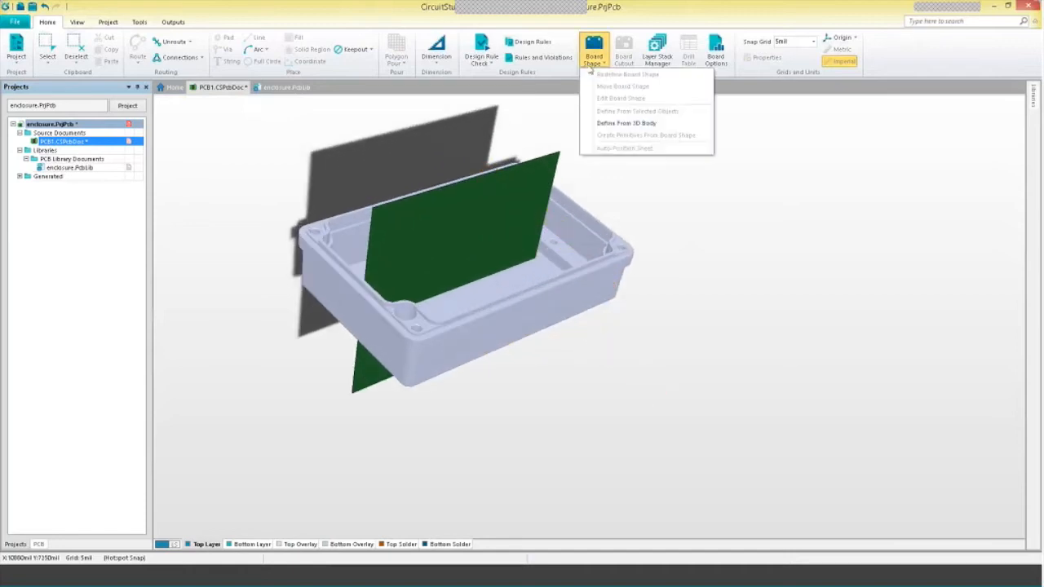
click(632, 124)
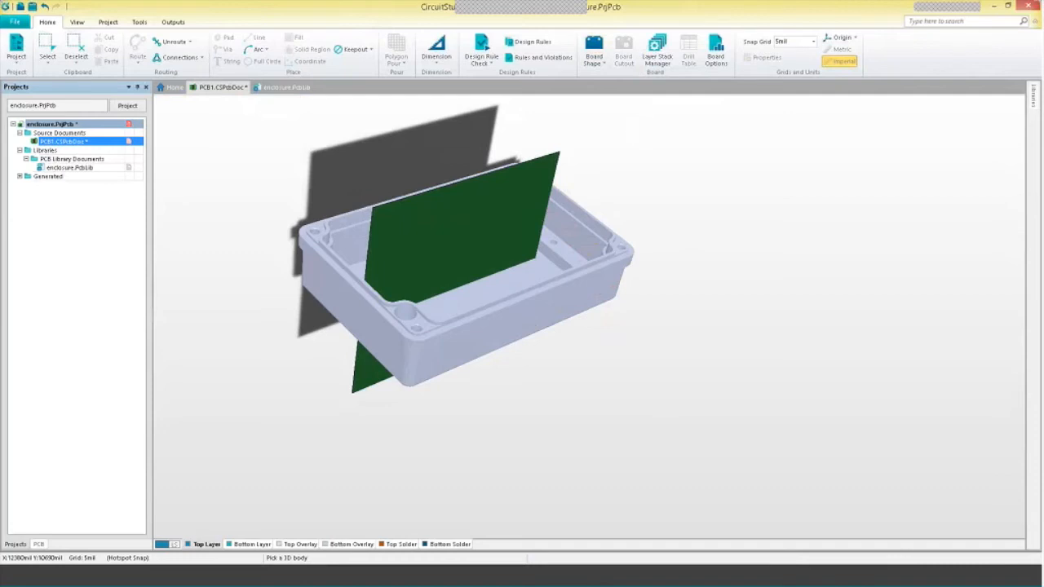
click(480, 329)
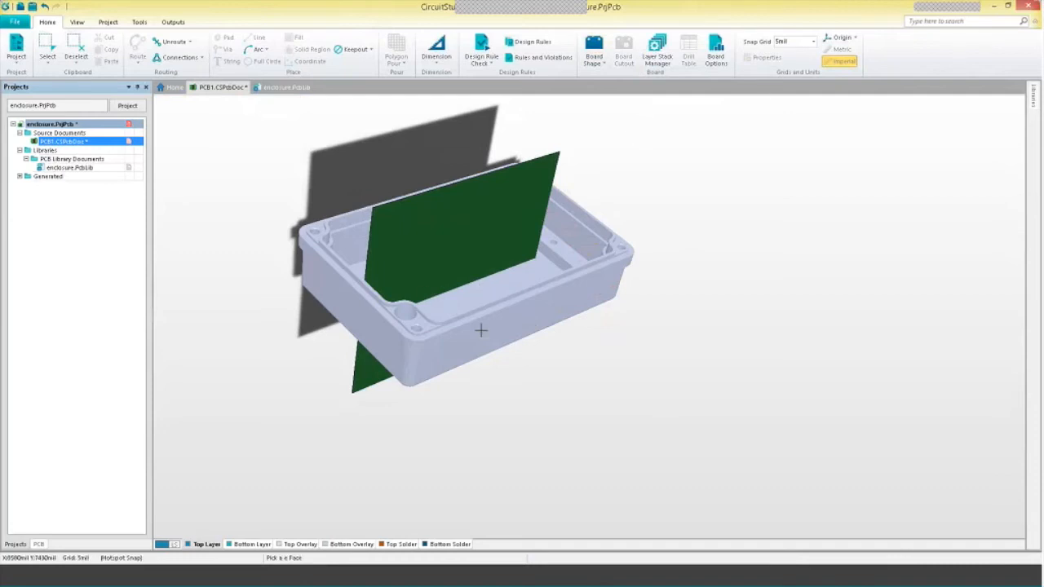
click(480, 329)
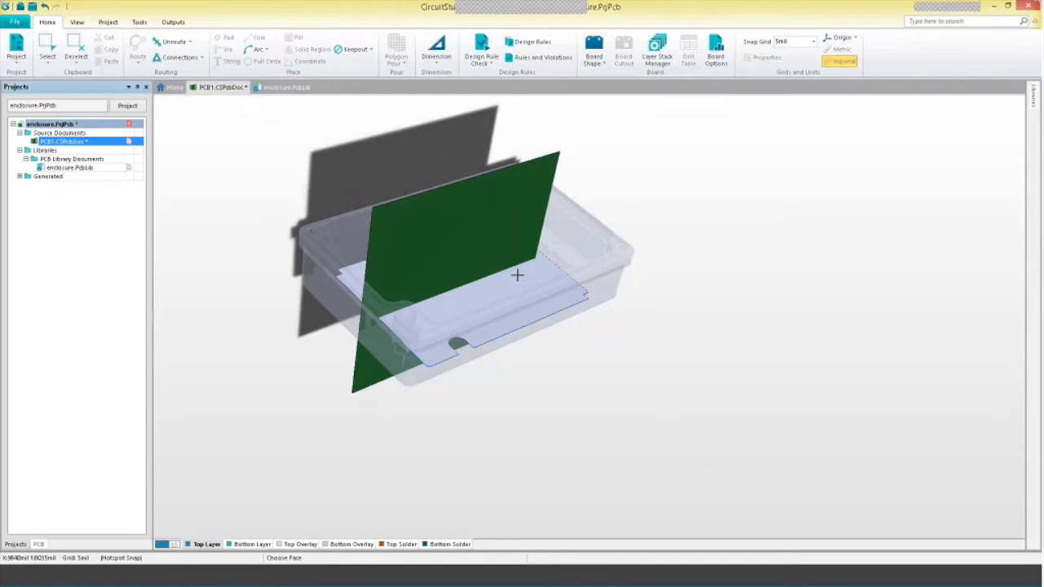
click(517, 275)
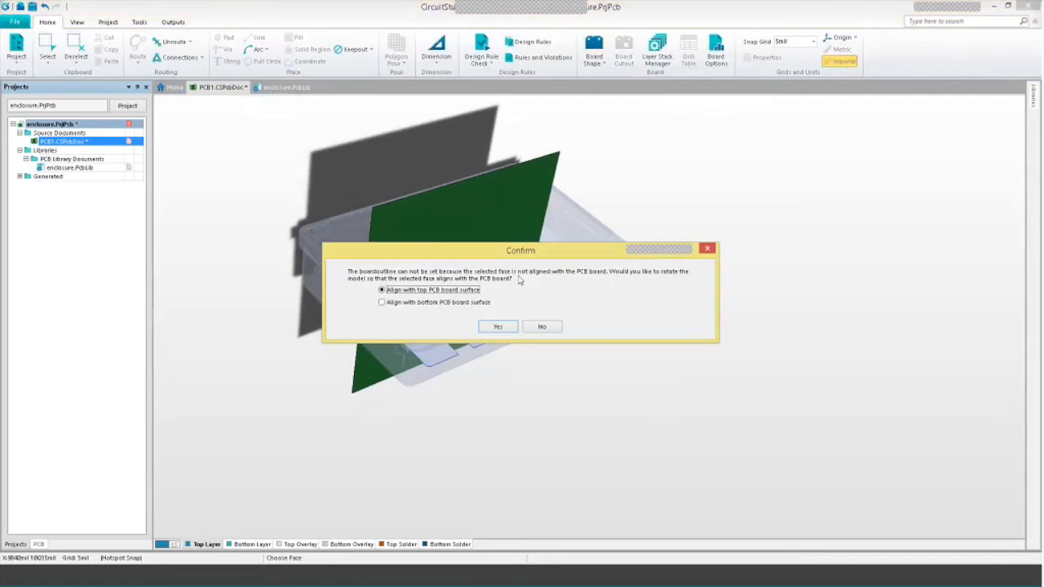
click(465, 303)
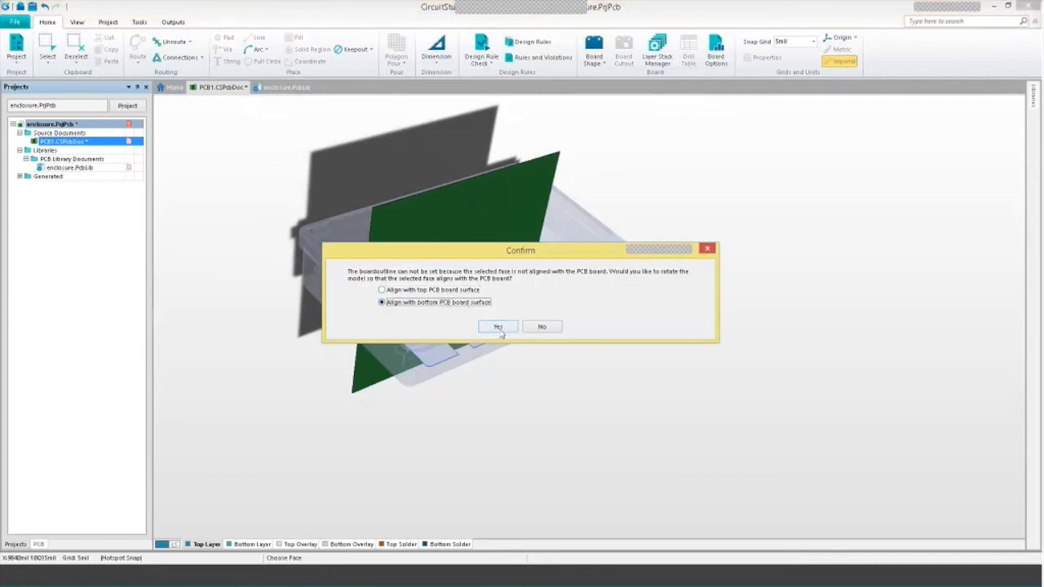
click(499, 327)
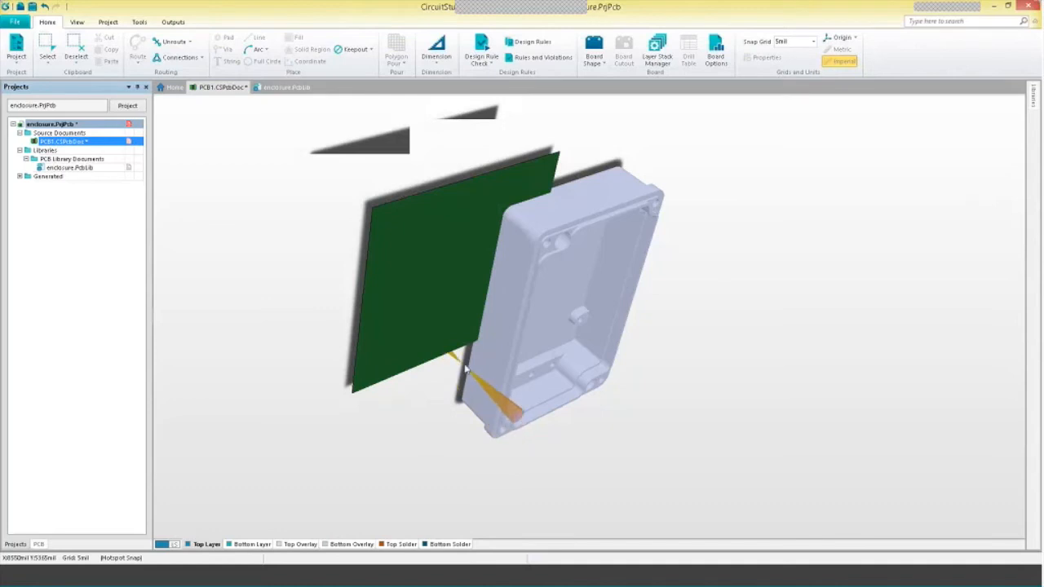
Step: Define the board shape from the enclosure's inner face, aligned with the bottom PCB board surface, with the model part hidden and its DRC checking disabled
click(592, 62)
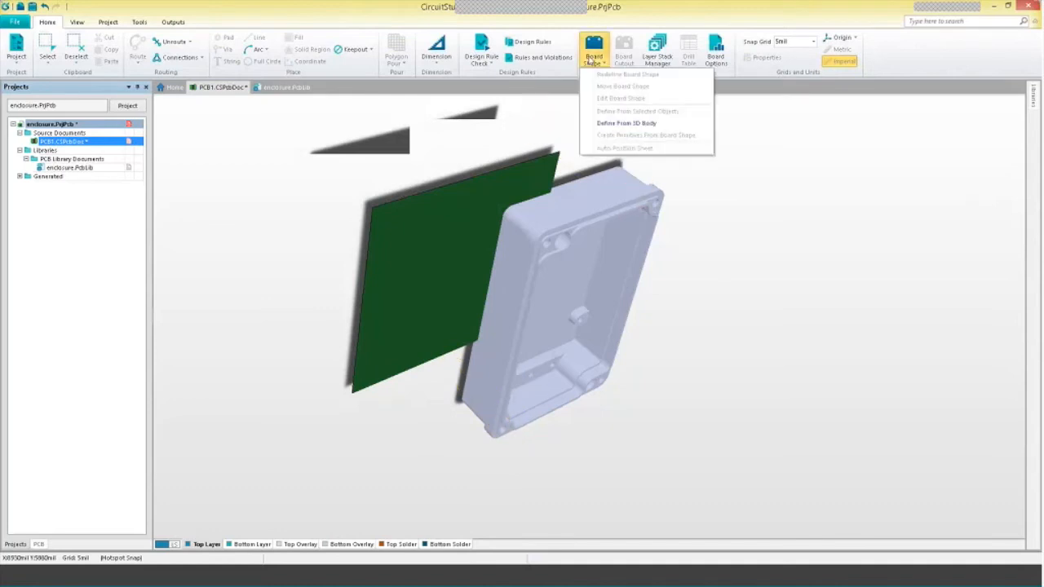
click(624, 122)
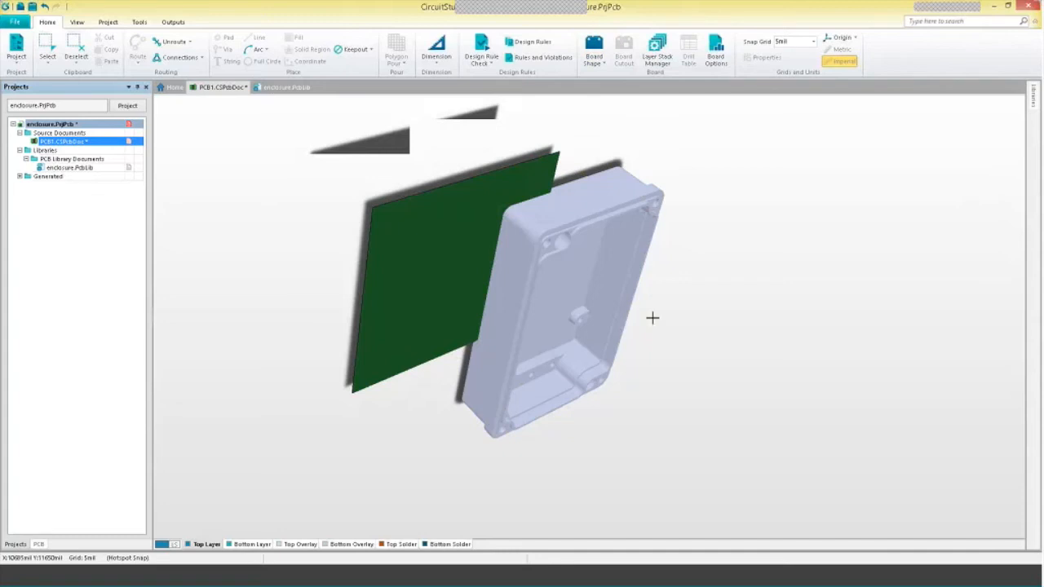
click(599, 290)
click(586, 328)
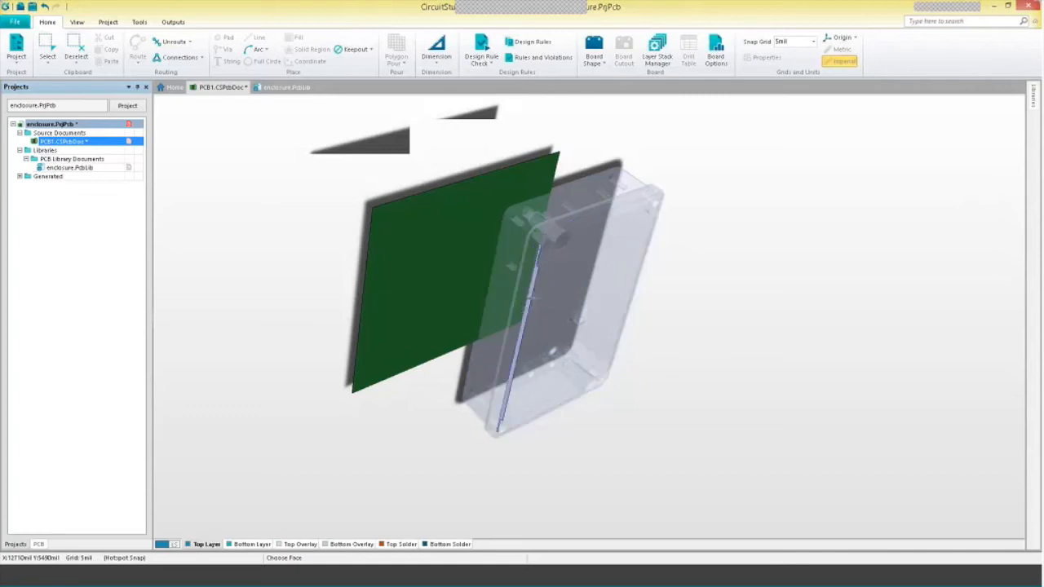
click(548, 308)
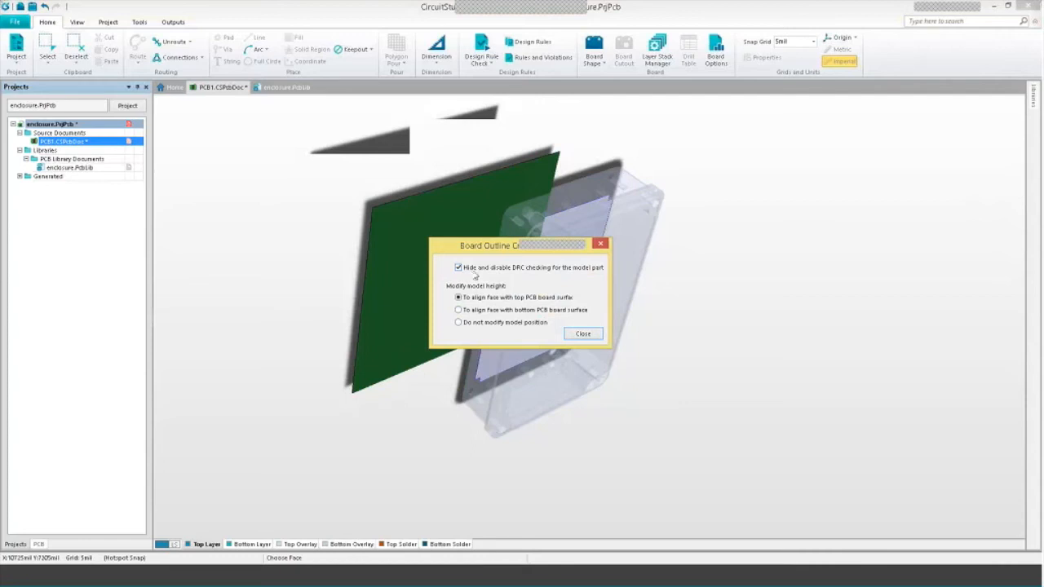
click(535, 312)
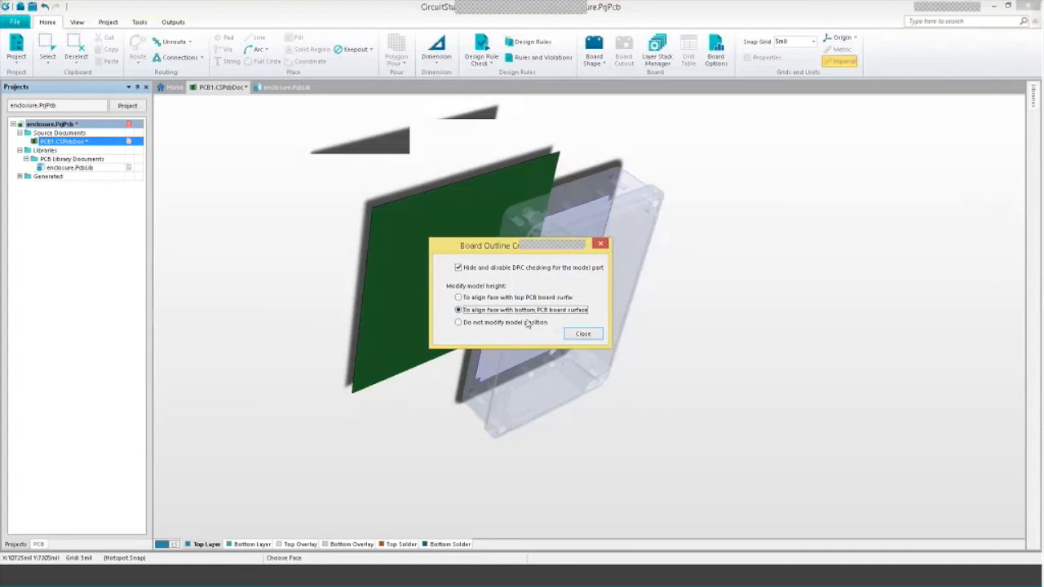
click(584, 336)
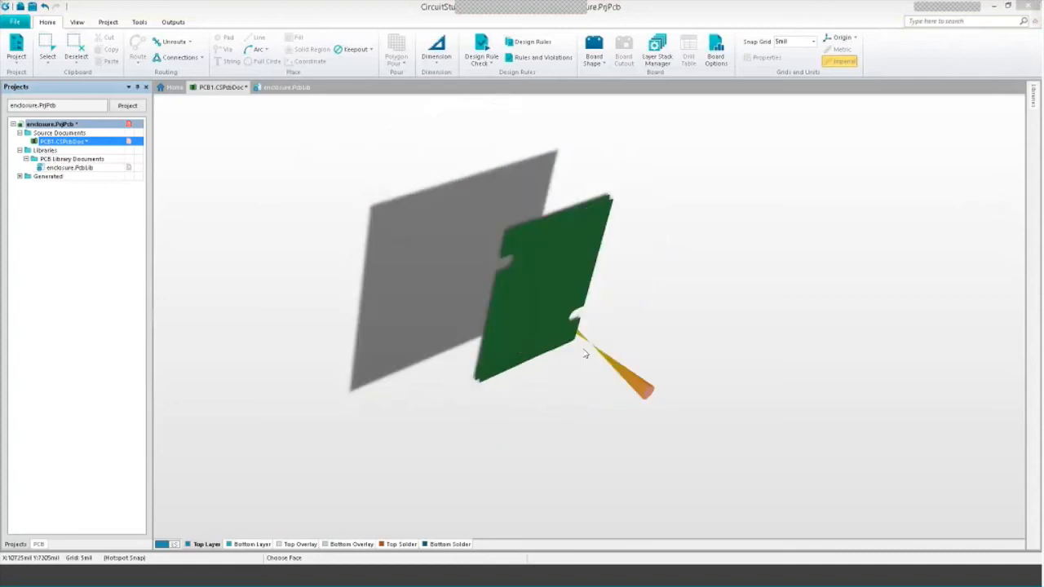
Step: Inspect the redefined board outline in 3D, reset its orientation and switch back to 2D
ctrl+scroll(618, 380, up, 3)
right_click(617, 378)
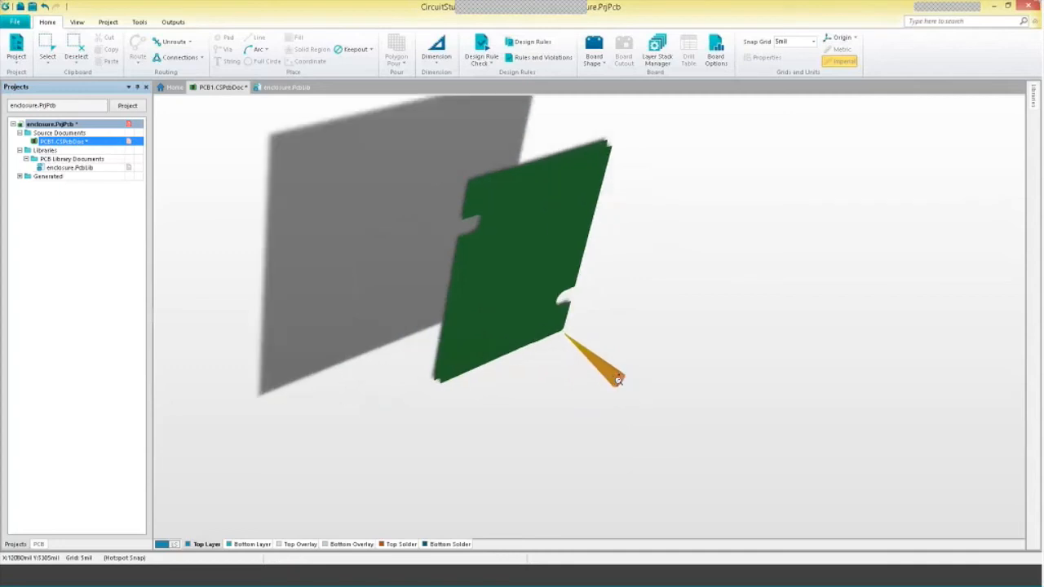
shift+right_drag(618, 377, 499, 340)
ctrl+scroll(474, 371, up, 3)
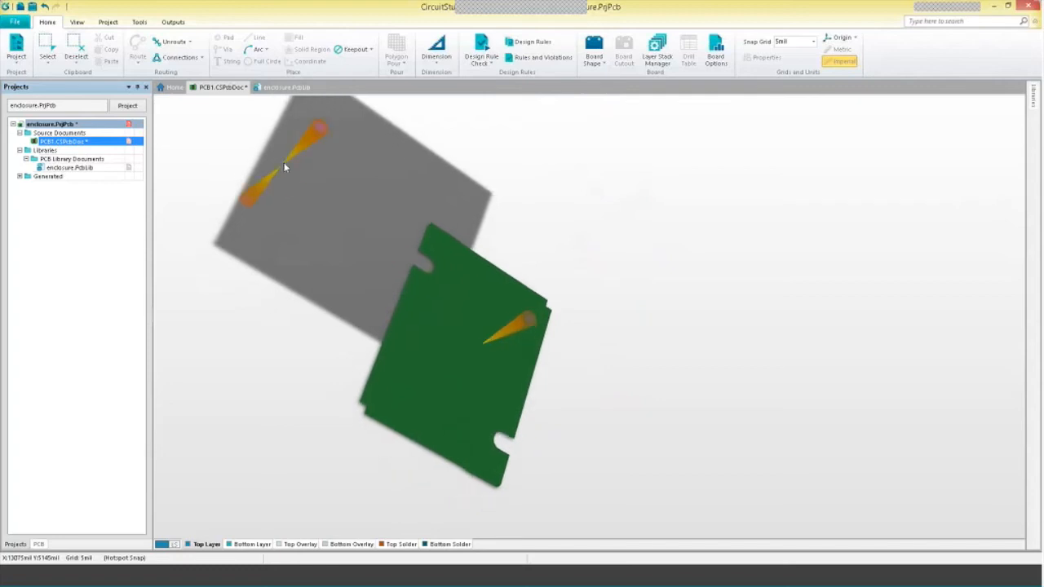
click(76, 22)
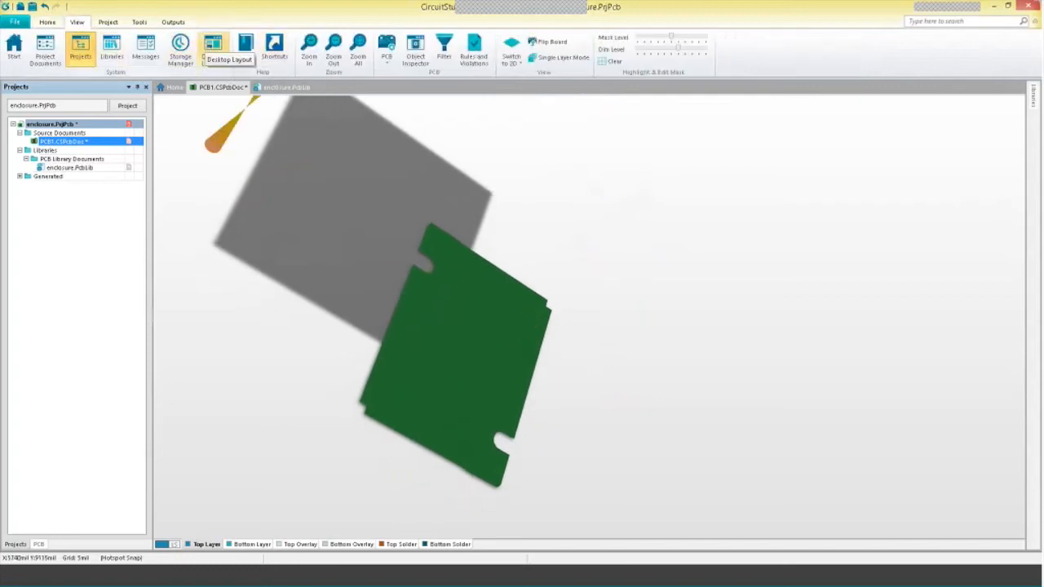
key(0)
key(2)
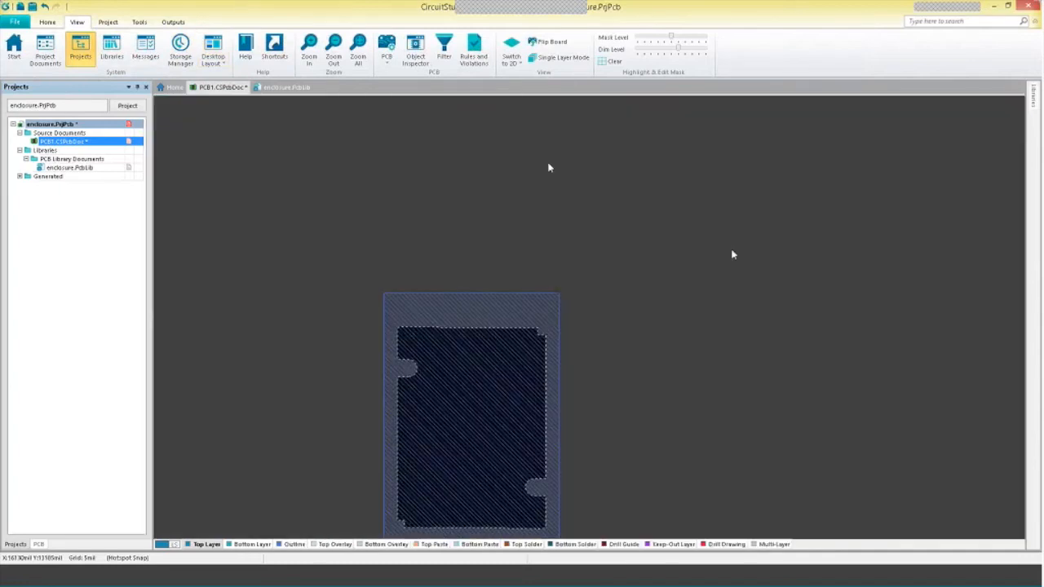
Step: List the board's 3D models, display the board in 3D and select the enclosure component
click(388, 60)
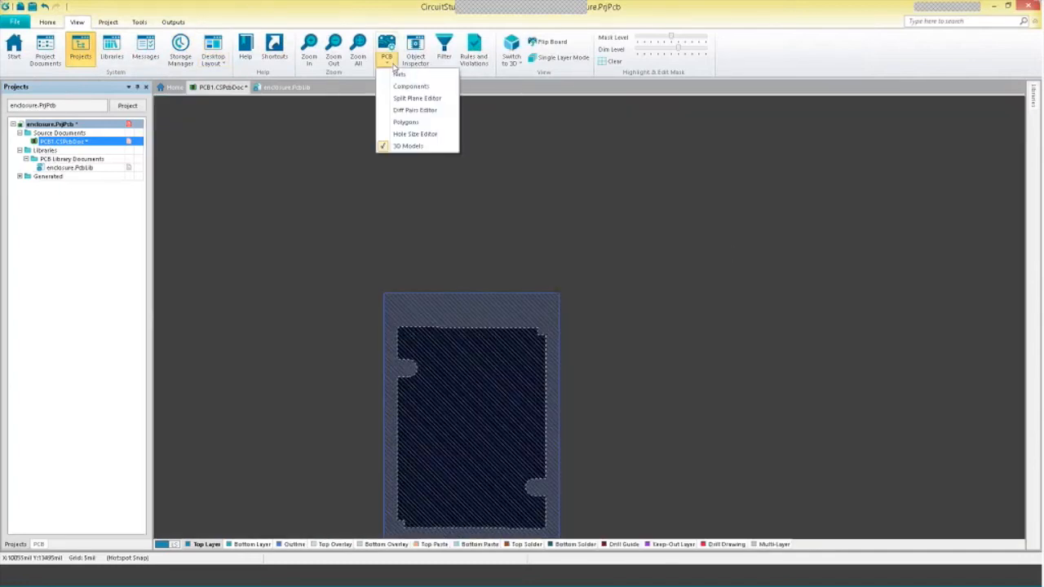
click(407, 147)
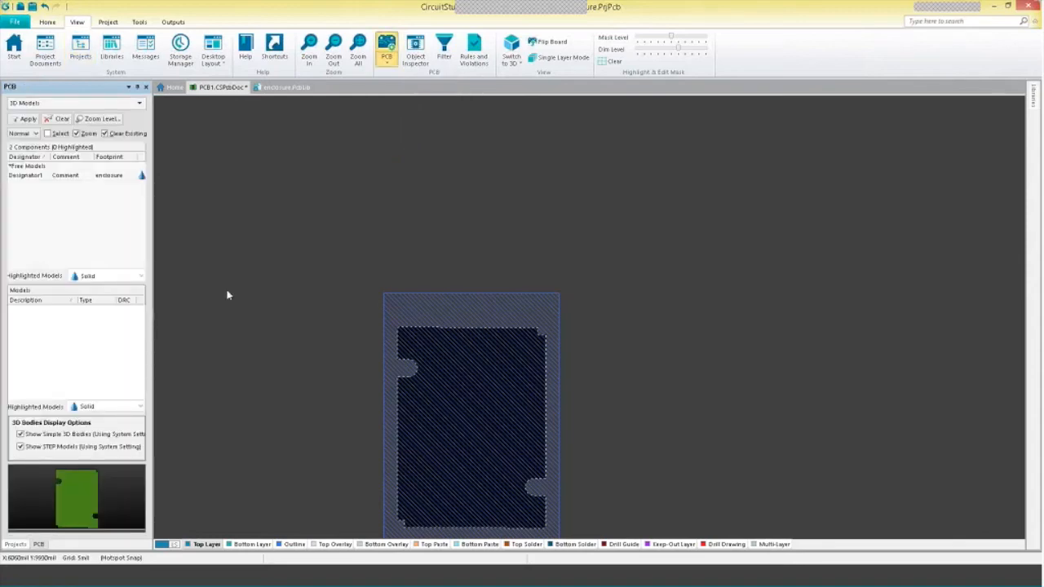
key(3)
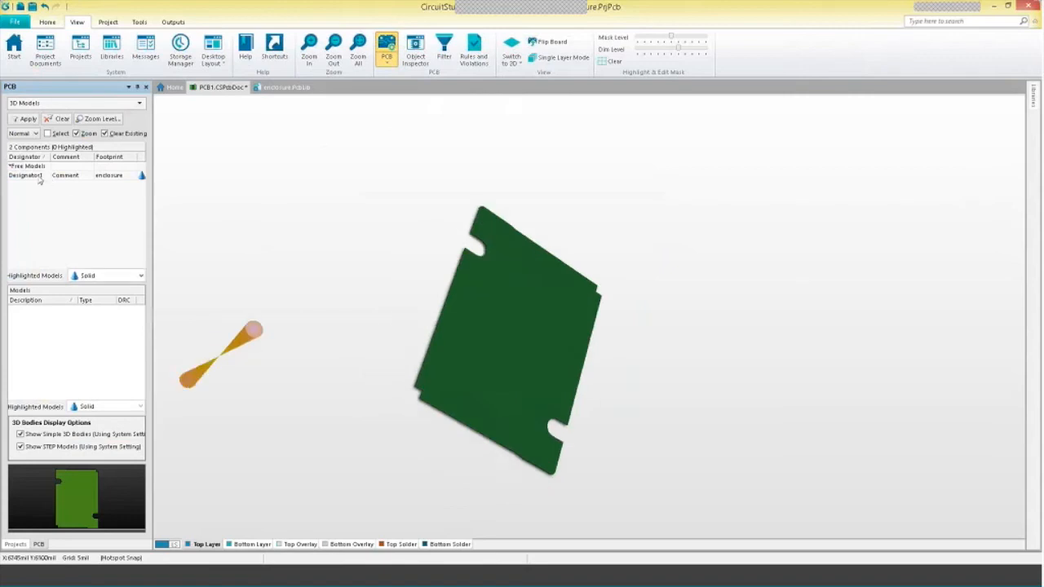
click(48, 176)
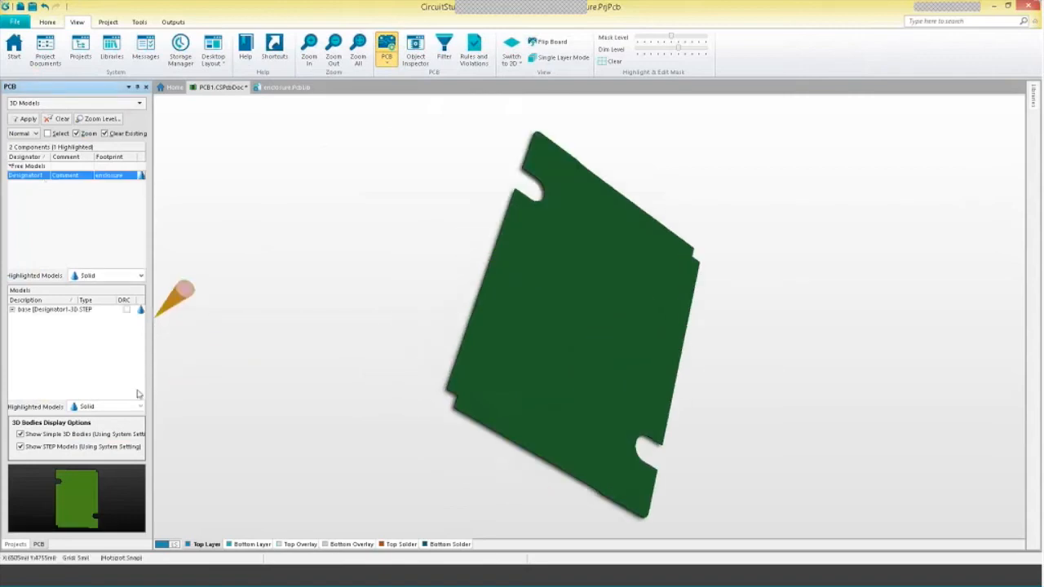
Step: Set the enclosure's base STEP model to display as Solid
click(141, 310)
click(140, 407)
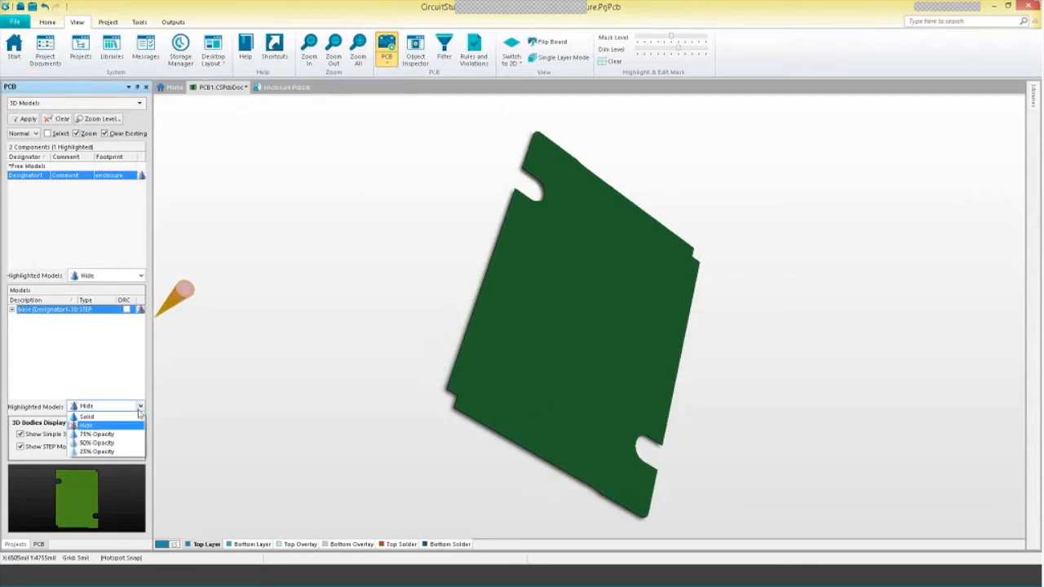
click(133, 421)
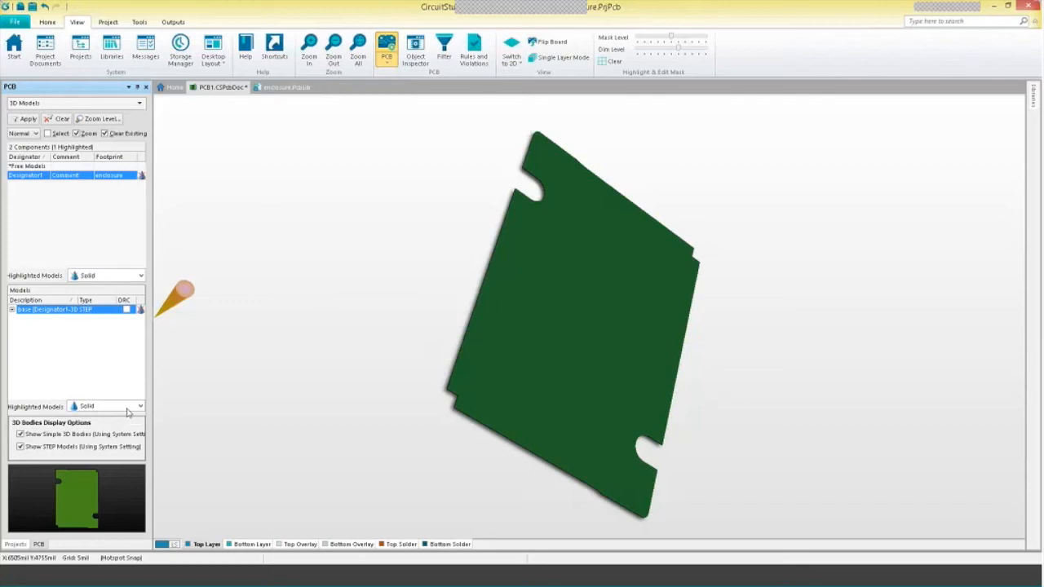
Step: Expand the base STEP model and show its box-control part at 75% opacity
click(12, 310)
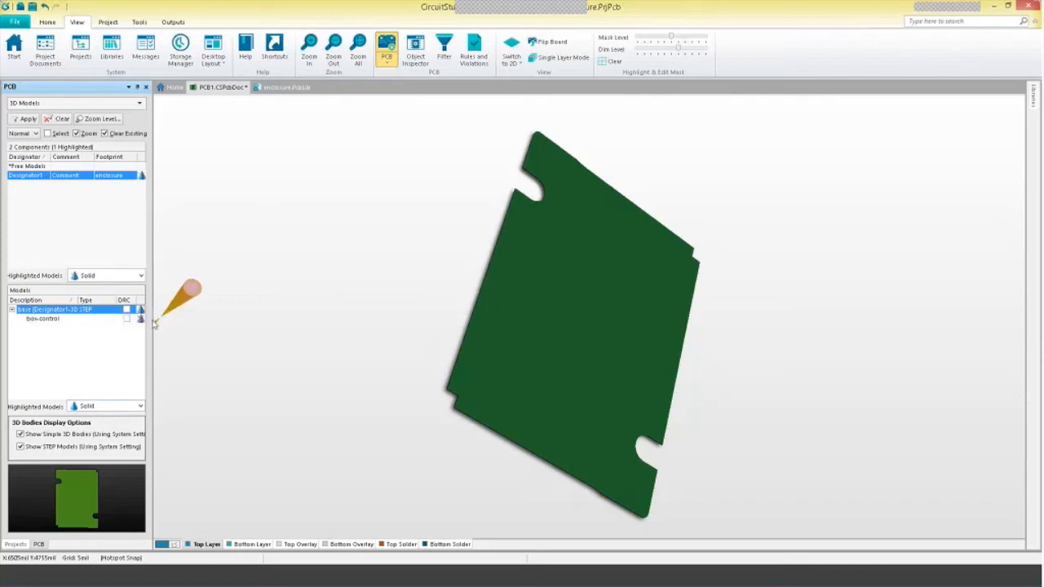
click(138, 319)
click(260, 363)
key(0)
key(3)
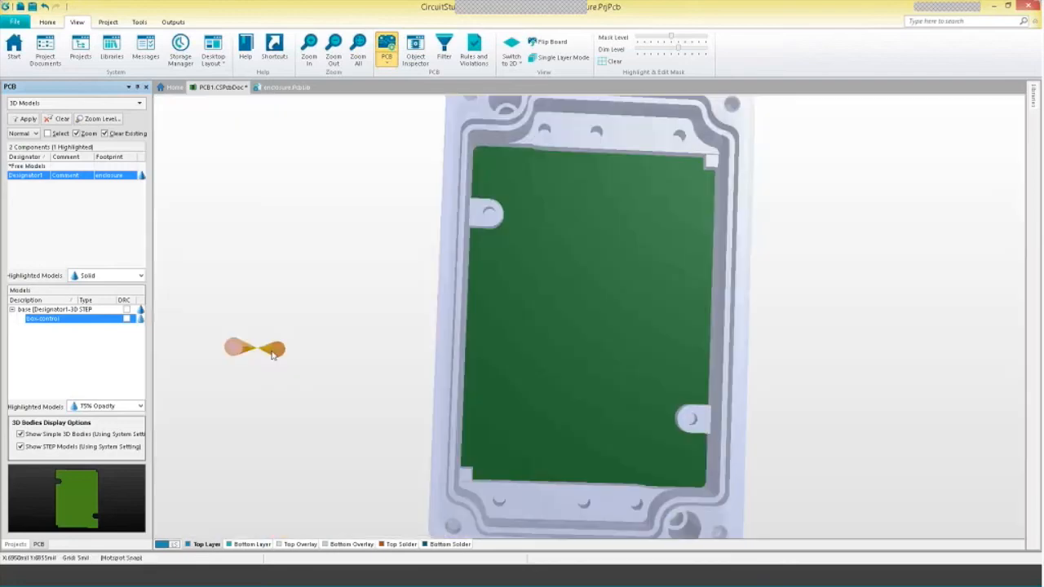
Step: Orient the 3D view to look obliquely into the enclosure and set the box-control part to 50% opacity
key(2)
key(3)
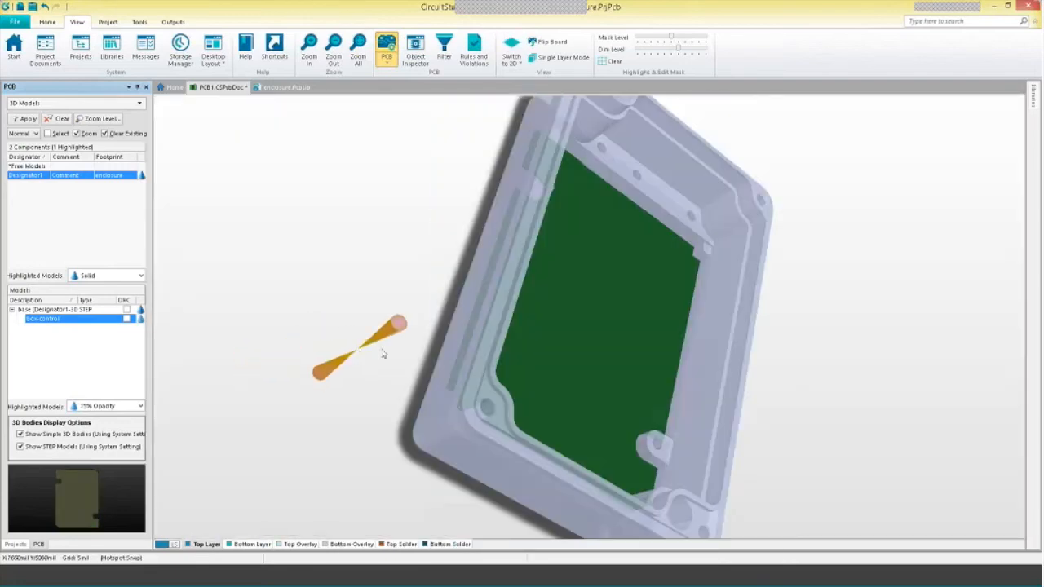
mouse_move(534, 359)
shift+right_down()
mouse_move(481, 325)
mouse_move(368, 289)
mouse_move(288, 318)
mouse_move(255, 290)
shift+right_up()
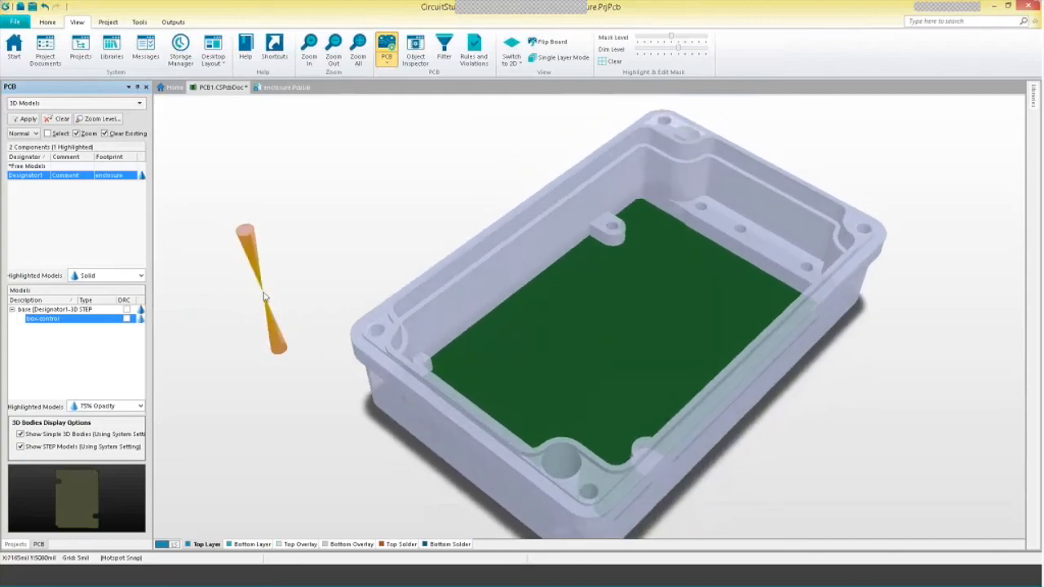
click(138, 406)
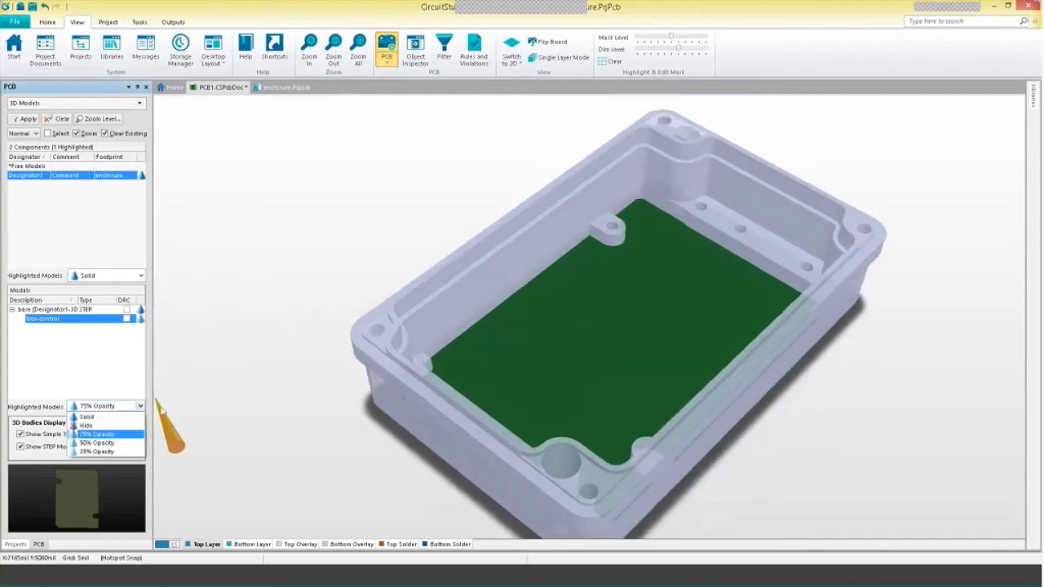
click(122, 443)
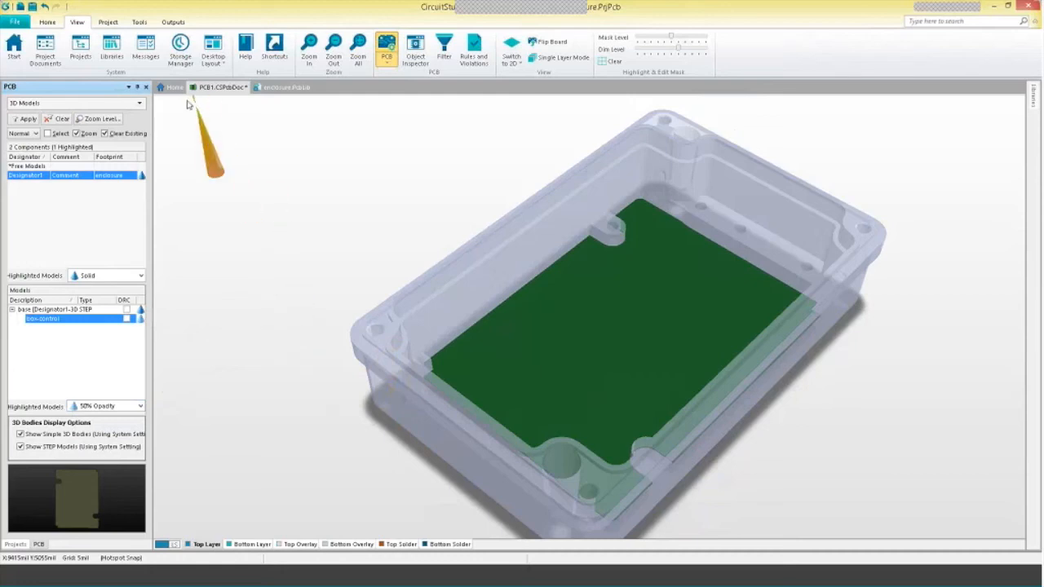
Step: Review the Placement design rules for component clearance and height, and close the rules editor without changes
click(16, 22)
click(138, 12)
click(49, 22)
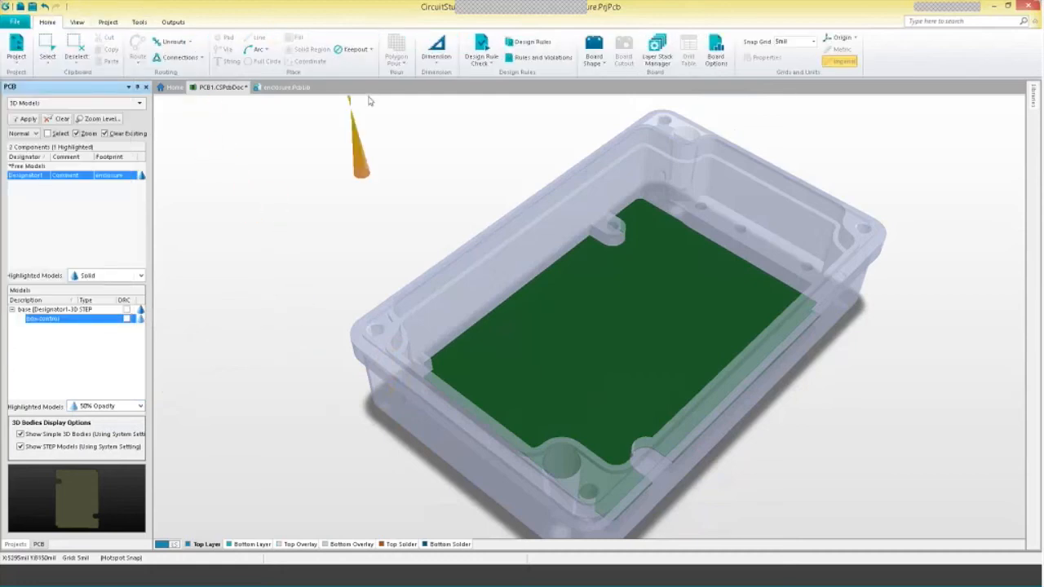
click(527, 42)
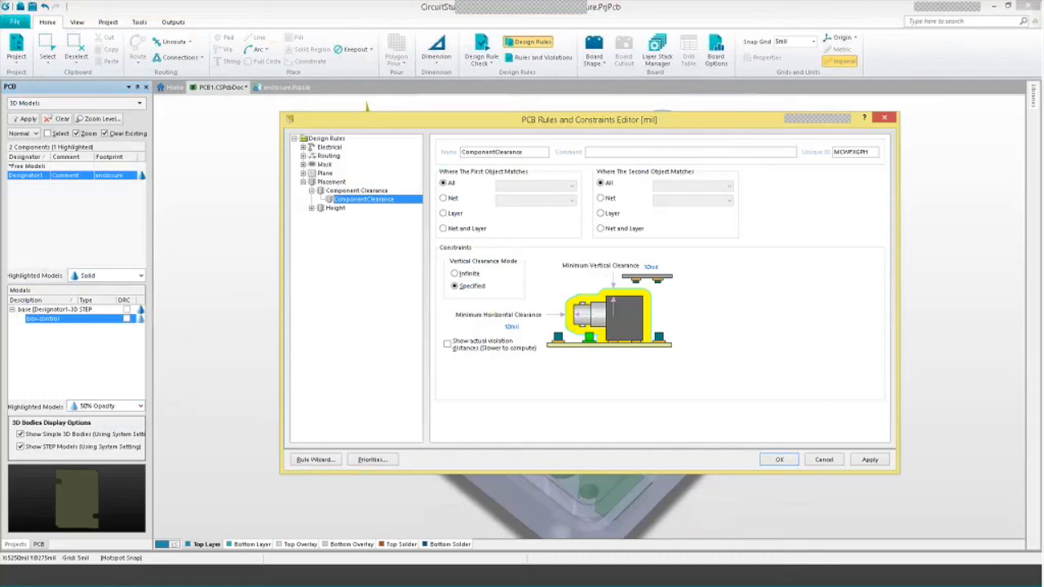
click(312, 208)
click(342, 217)
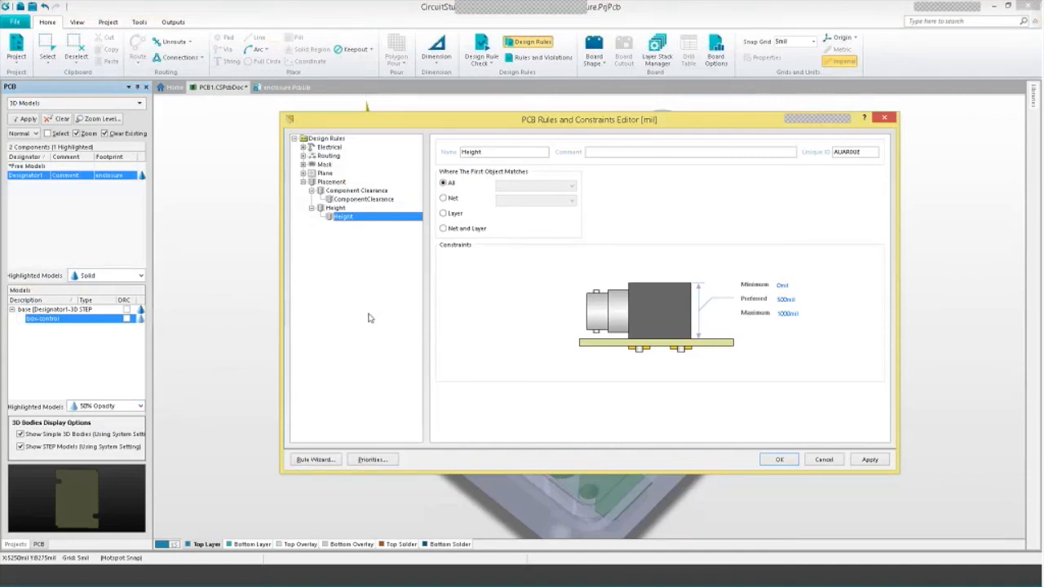
click(823, 460)
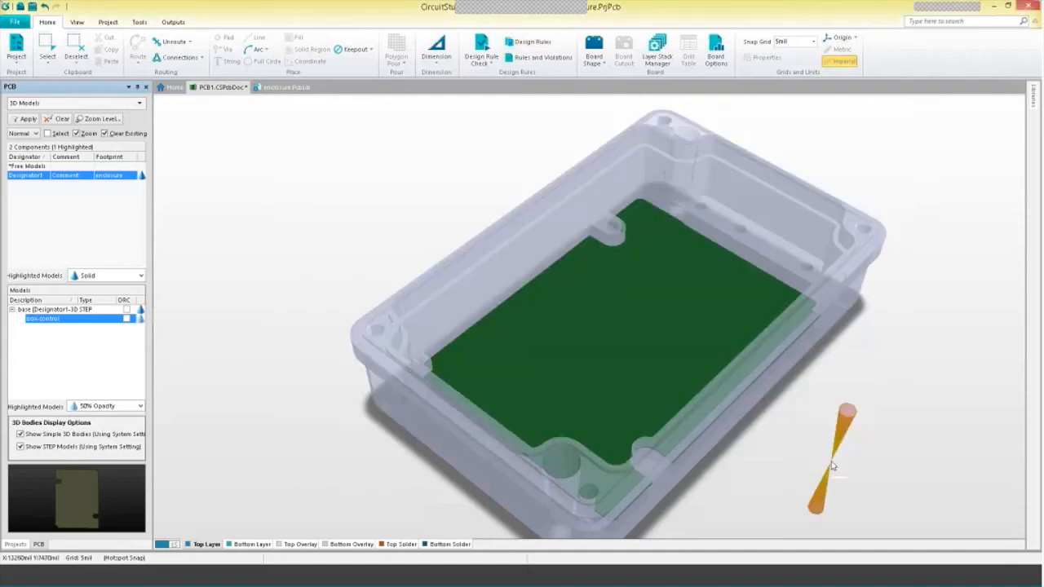